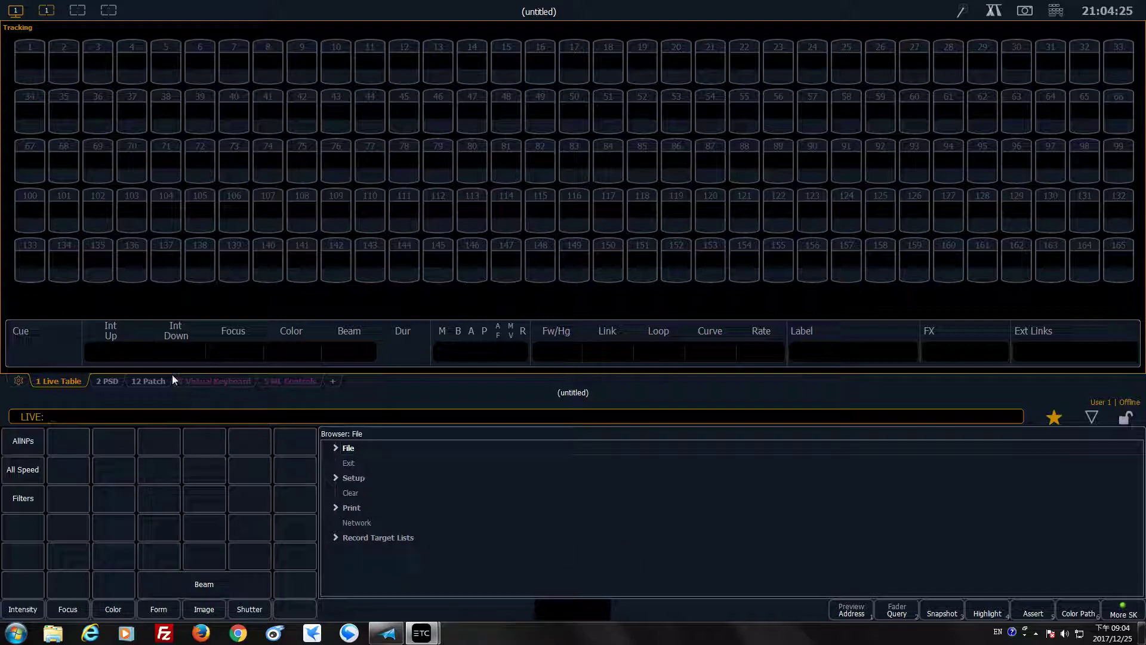
- Look through the empty patch list, the show settings and the desk settings, and return to the live table
left_click(150, 385)
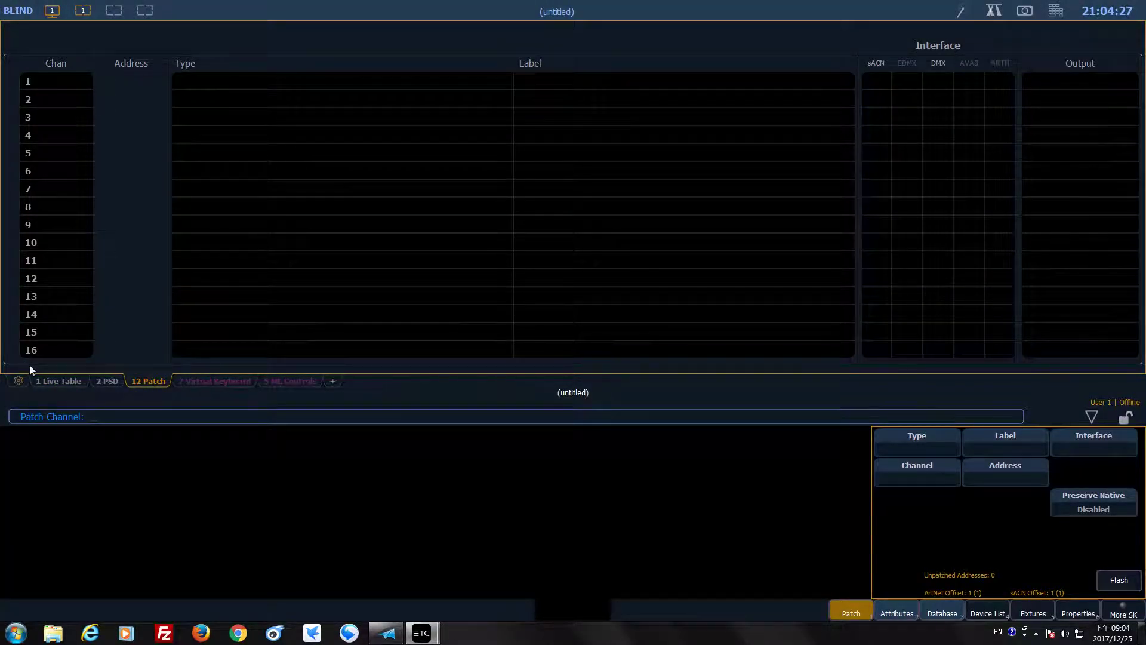
left_click(54, 380)
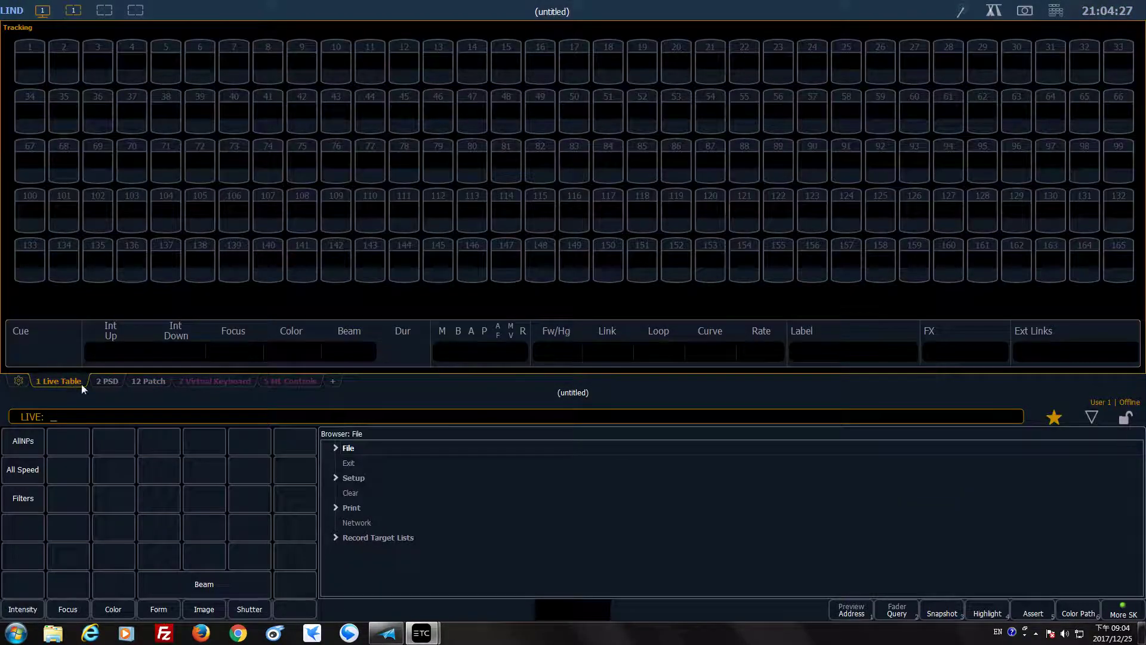
left_click(338, 477)
left_click(400, 497)
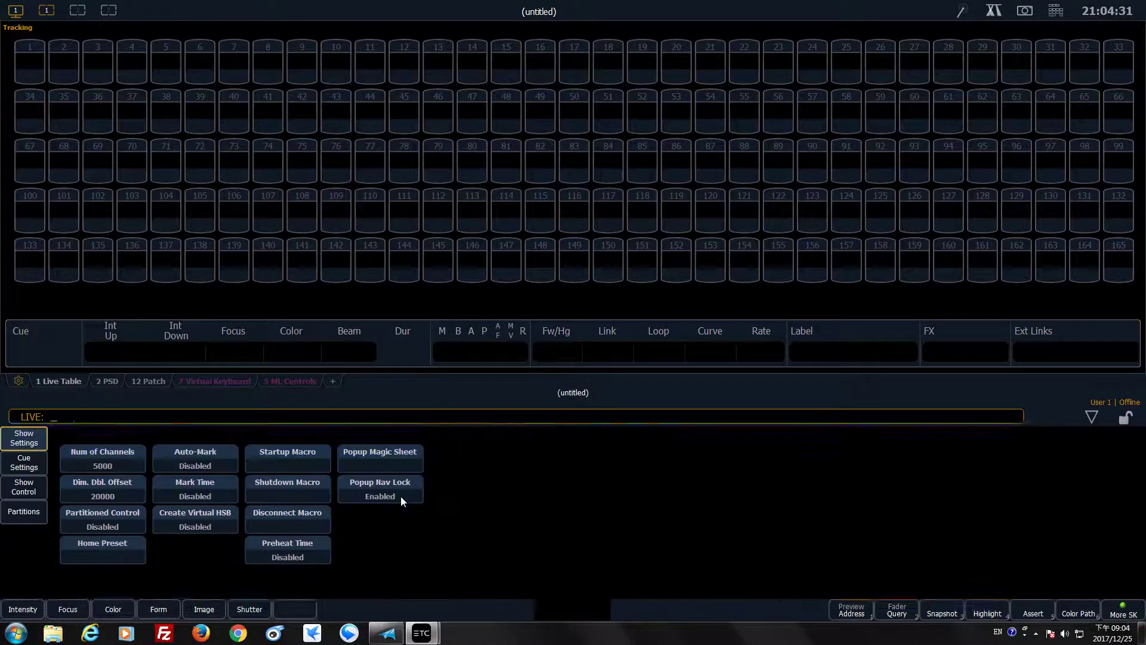
left_click(904, 614)
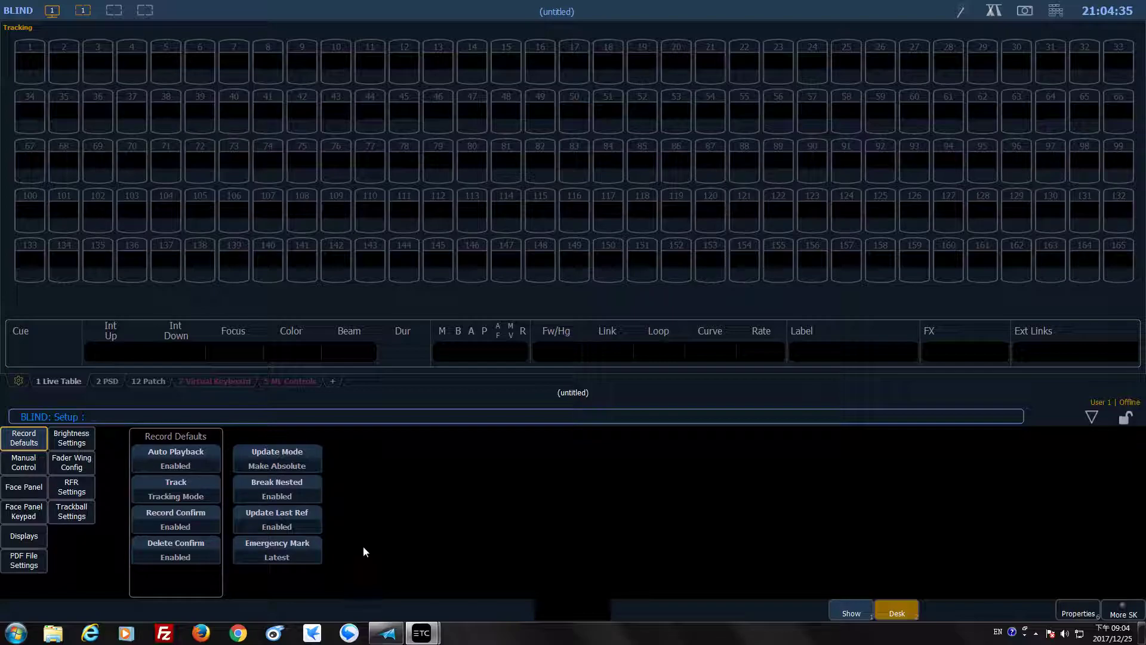
left_click(59, 381)
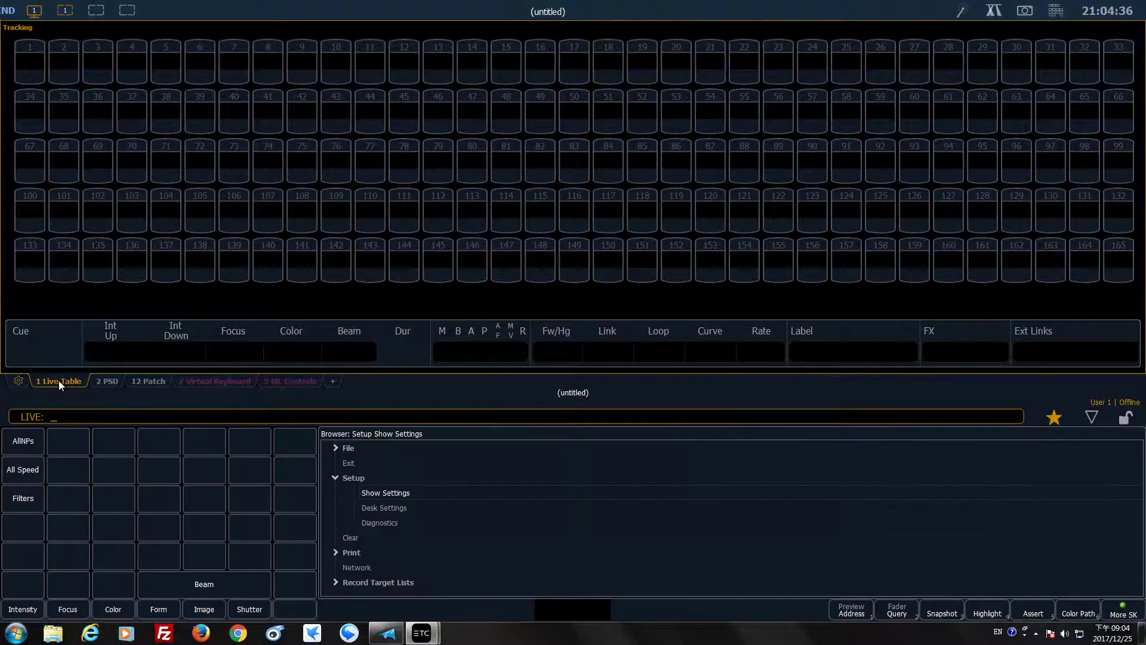
- Reset the patch to its default, confirm the reset, and open the channel patch list
left_click(353, 540)
left_click(449, 452)
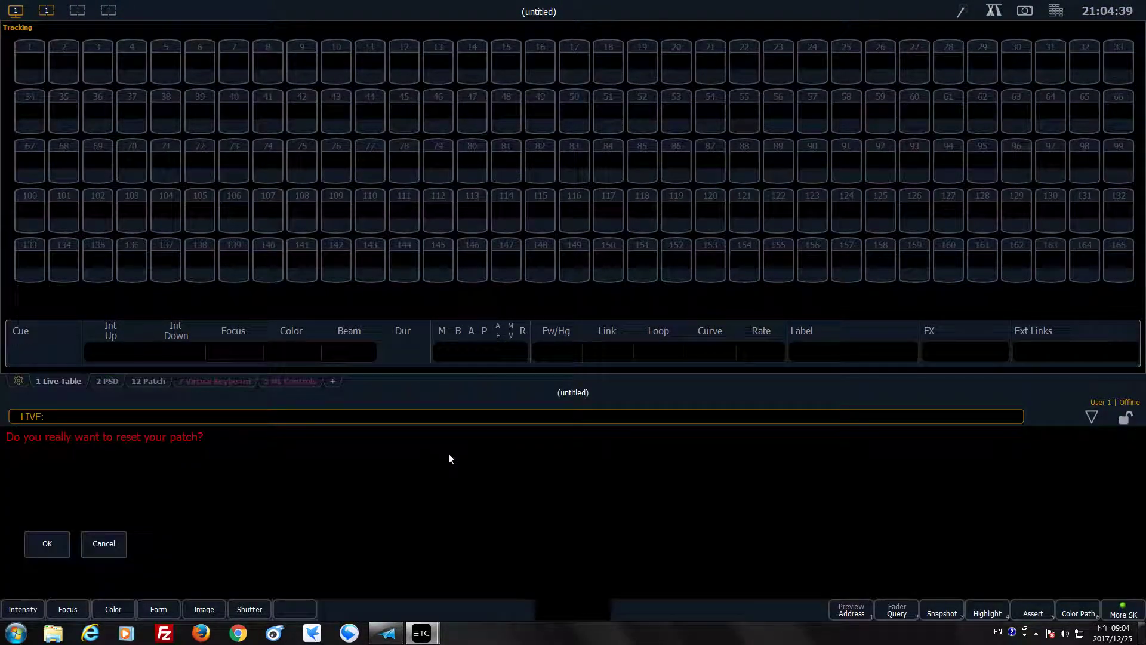
left_click(47, 543)
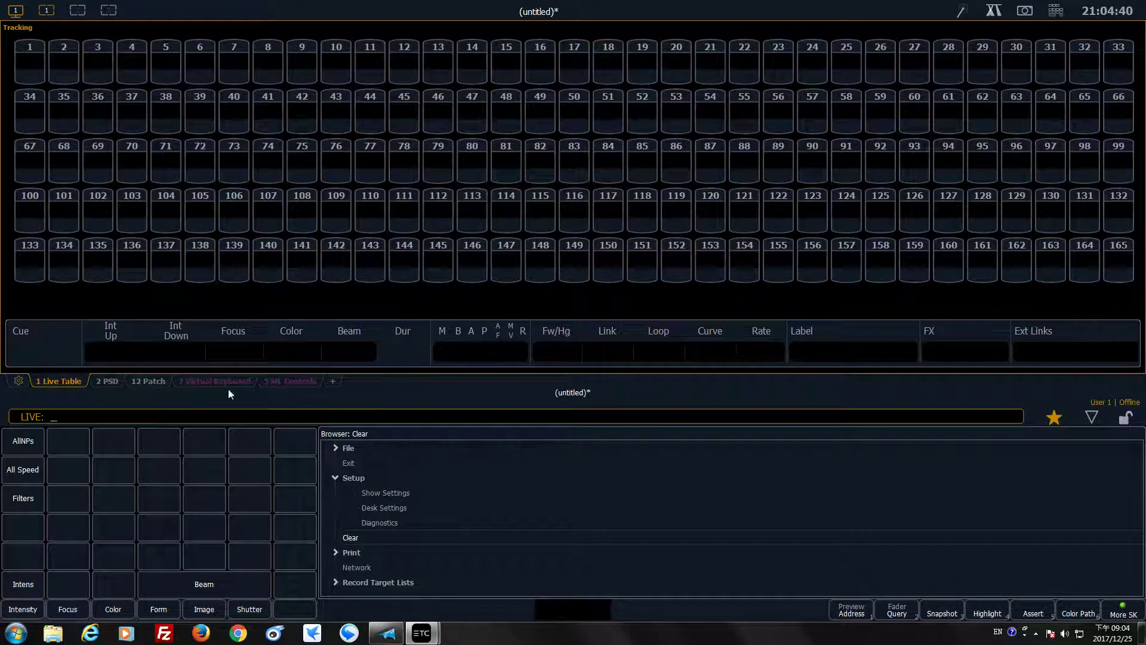
left_click(148, 381)
left_click(315, 219)
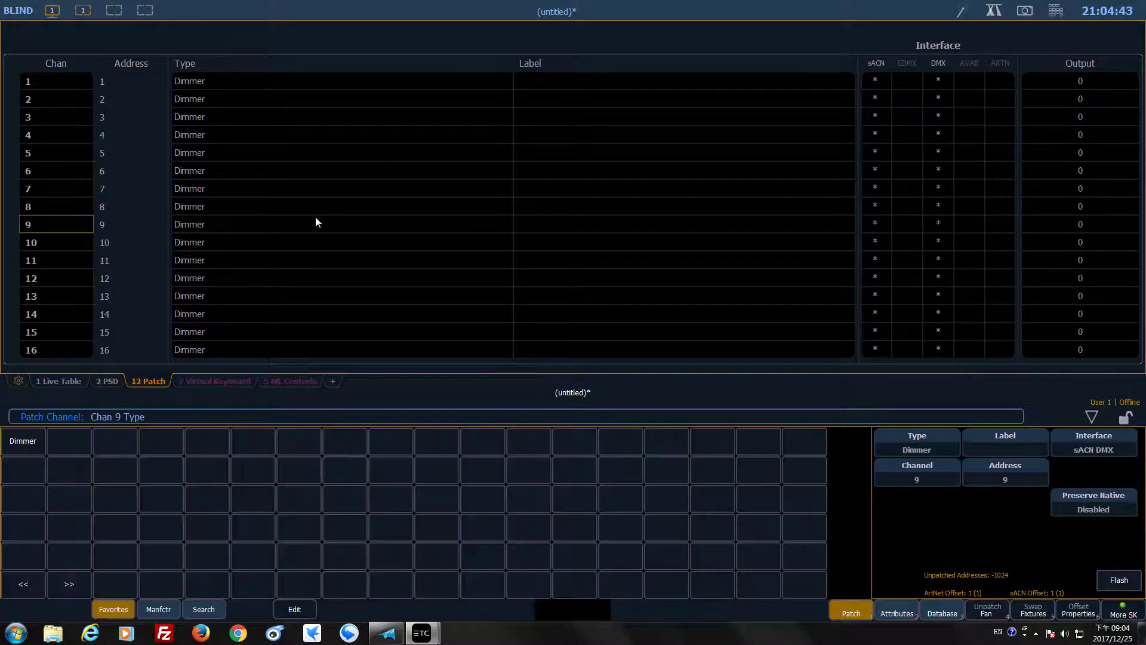
scroll(328, 258, "up", 3)
key("BackSpace")
key("BackSpace")
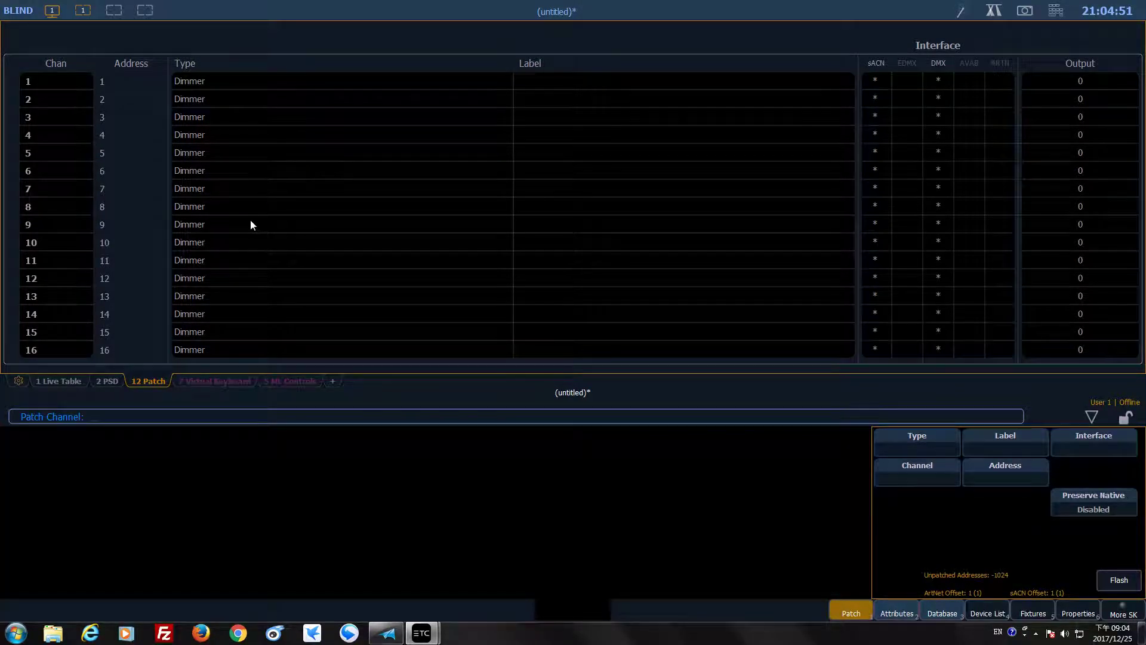
- Try to select addresses 10 thru 15 and choose a fixture type for them
left_click(1055, 10)
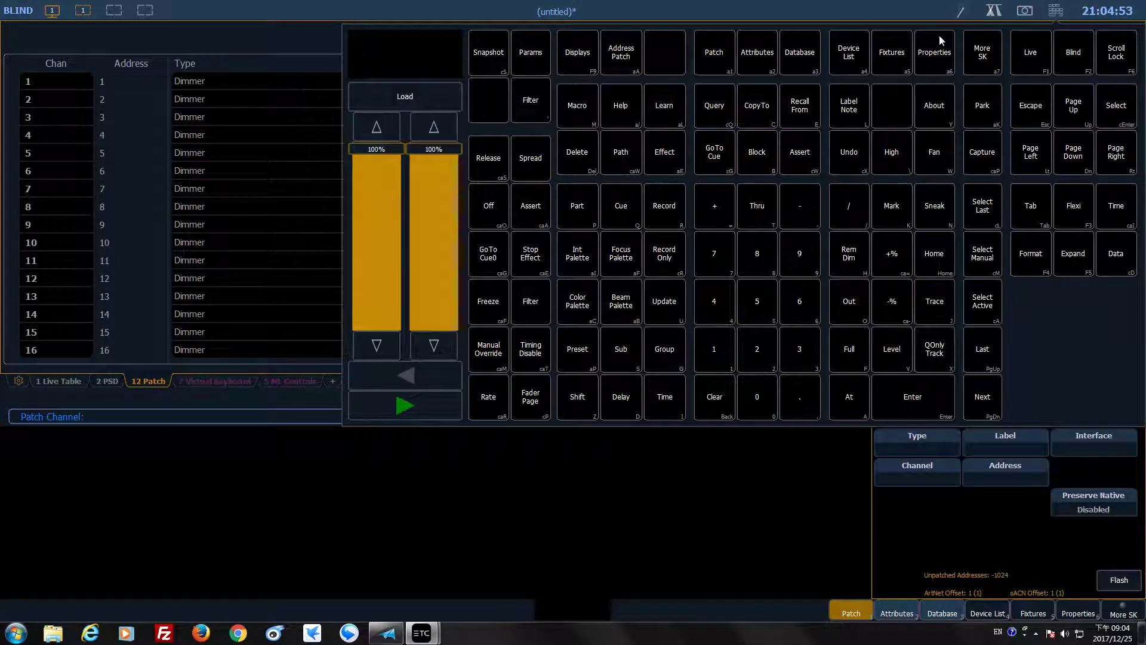
left_click(621, 66)
type("100")
key("BackSpace")
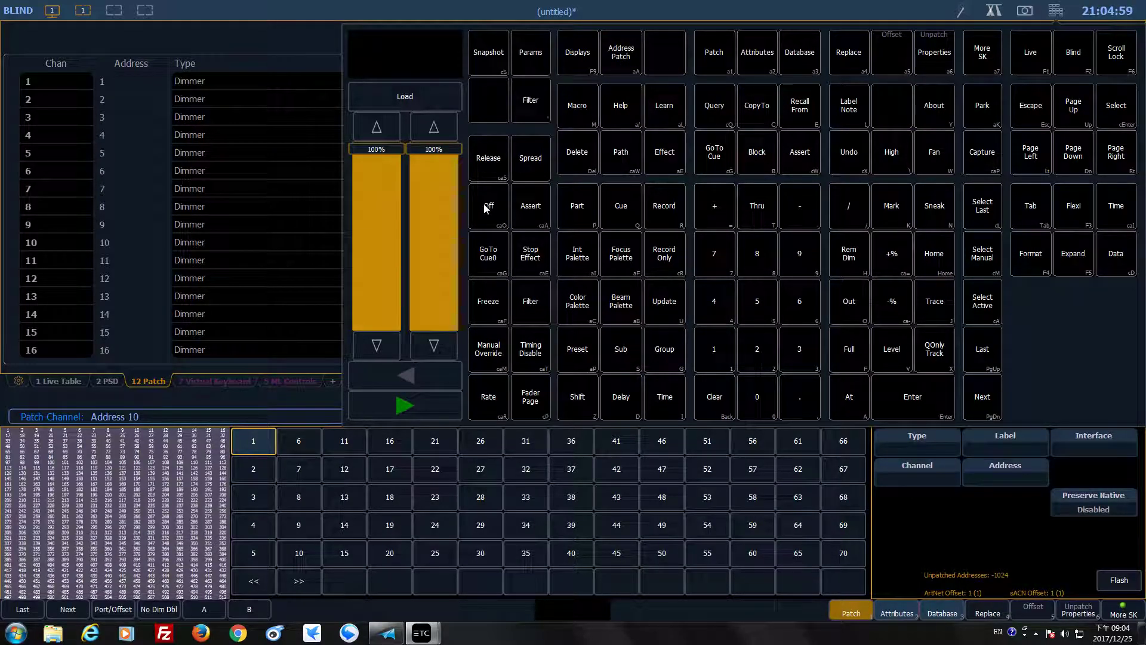
type("t")
type("20")
key("BackSpace")
left_click(1055, 14)
key("Return")
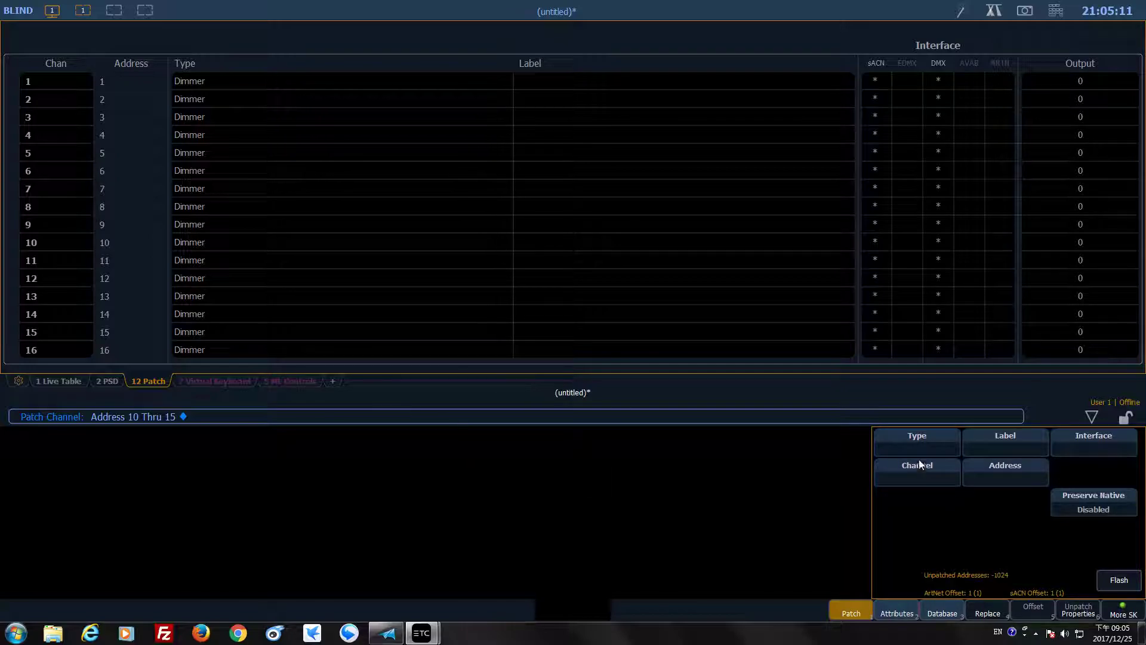
left_click(915, 443)
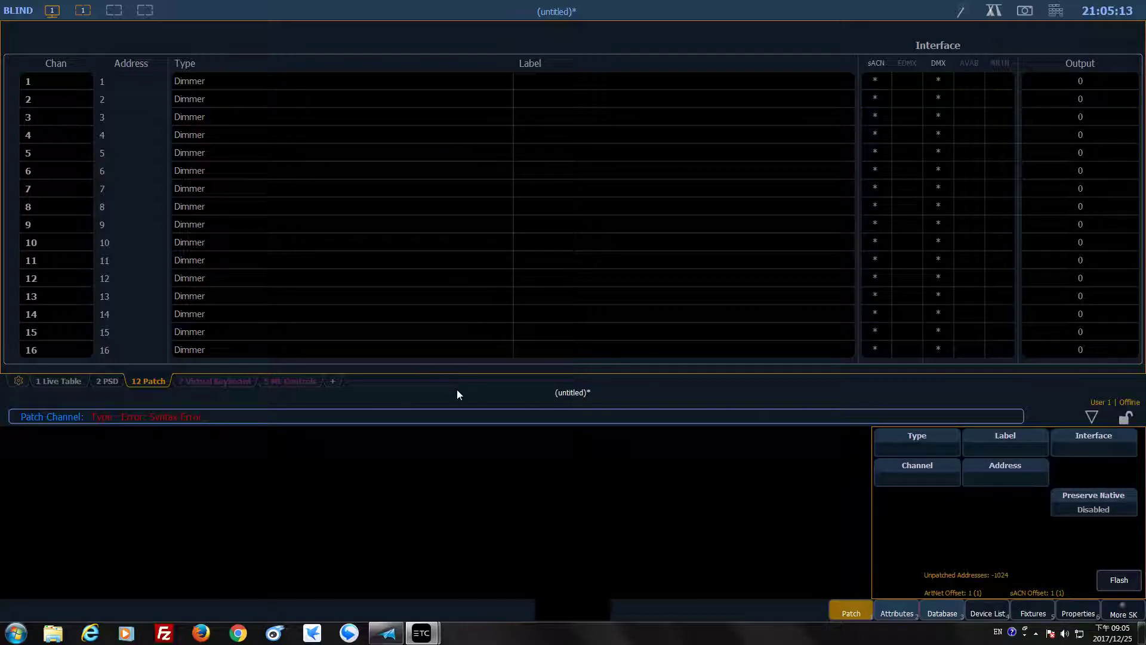
type("1")
key("Escape")
- Set the fixture type of addresses 10 thru 15 to Wybron Coloram 2 Scroller
left_click(1055, 10)
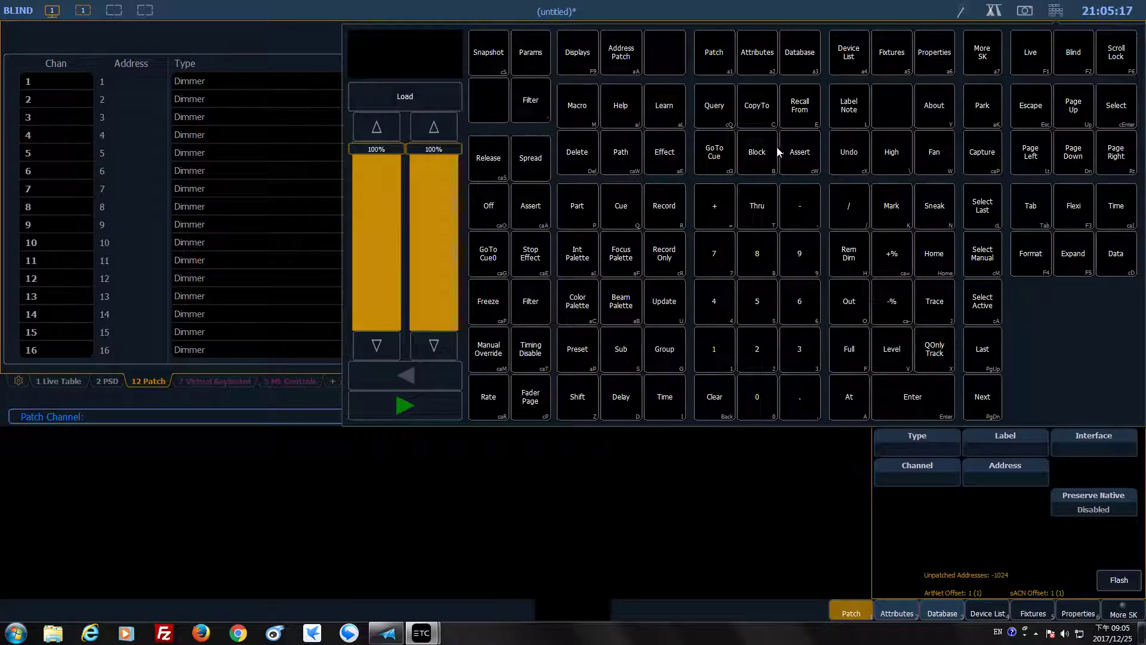
key("slash")
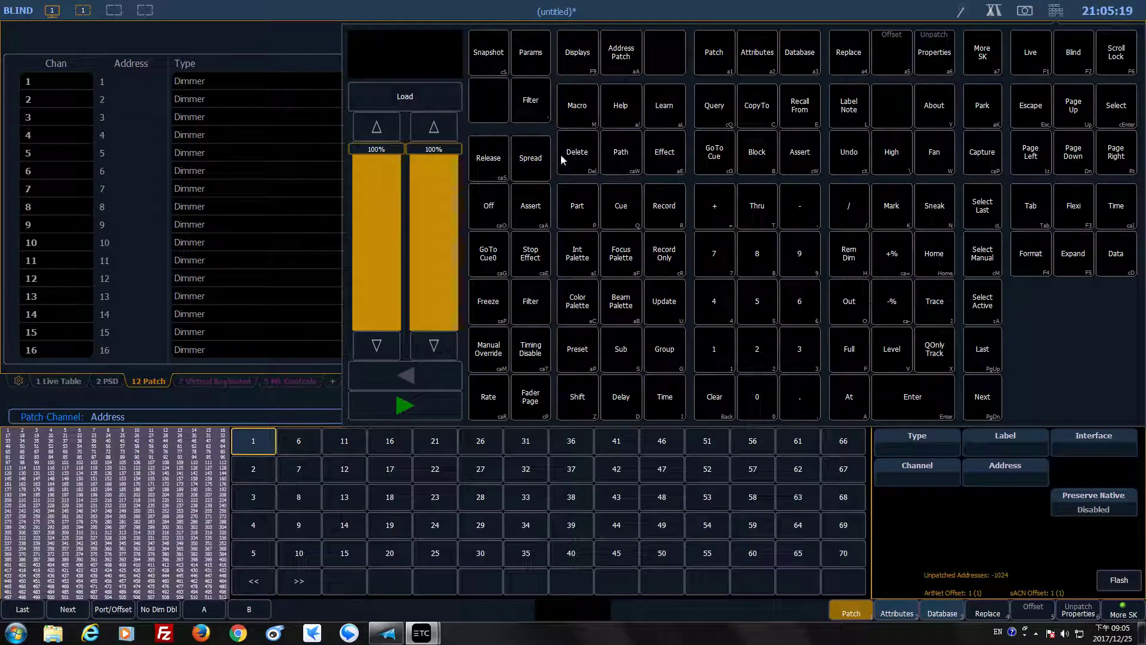
type("0t15")
left_click(916, 442)
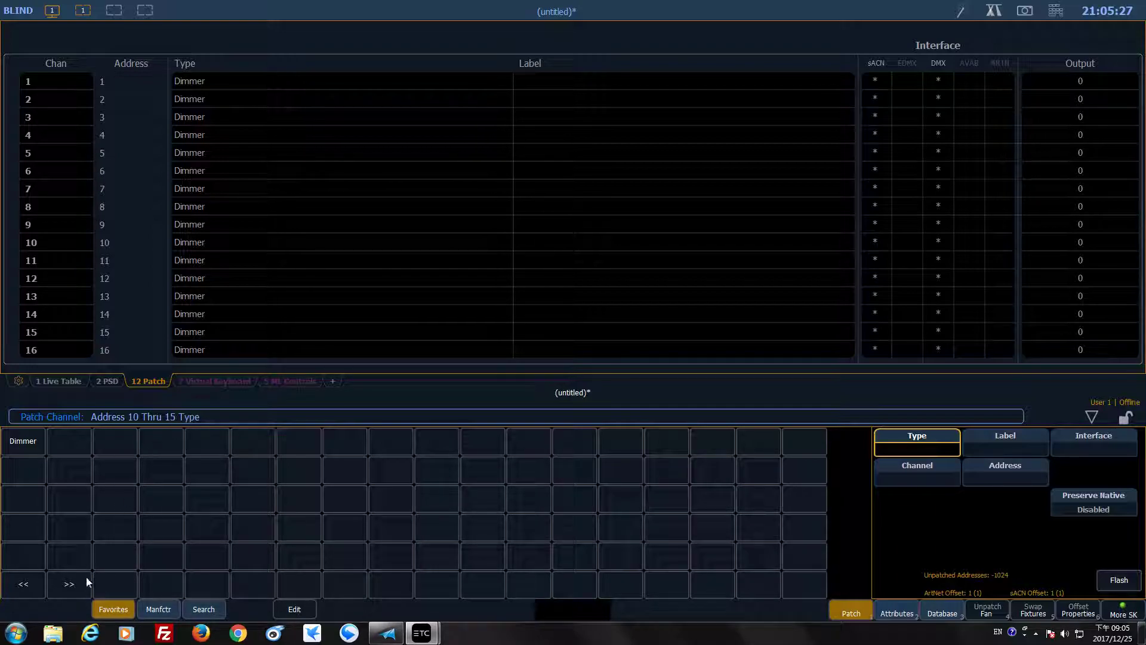
left_click(147, 611)
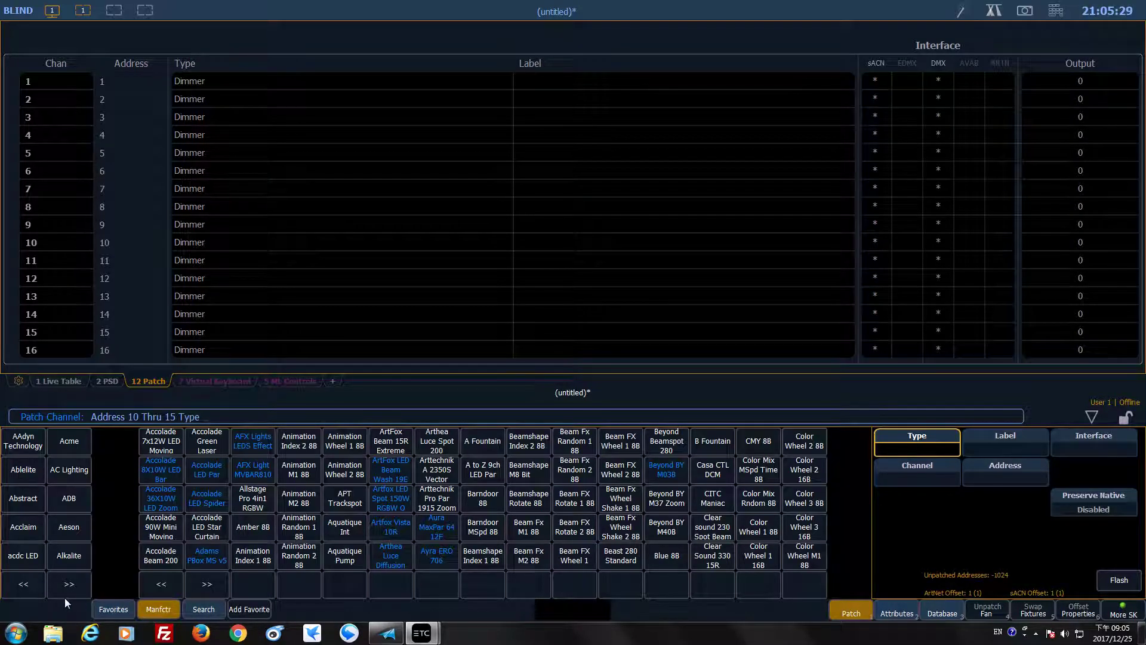
left_click(27, 585)
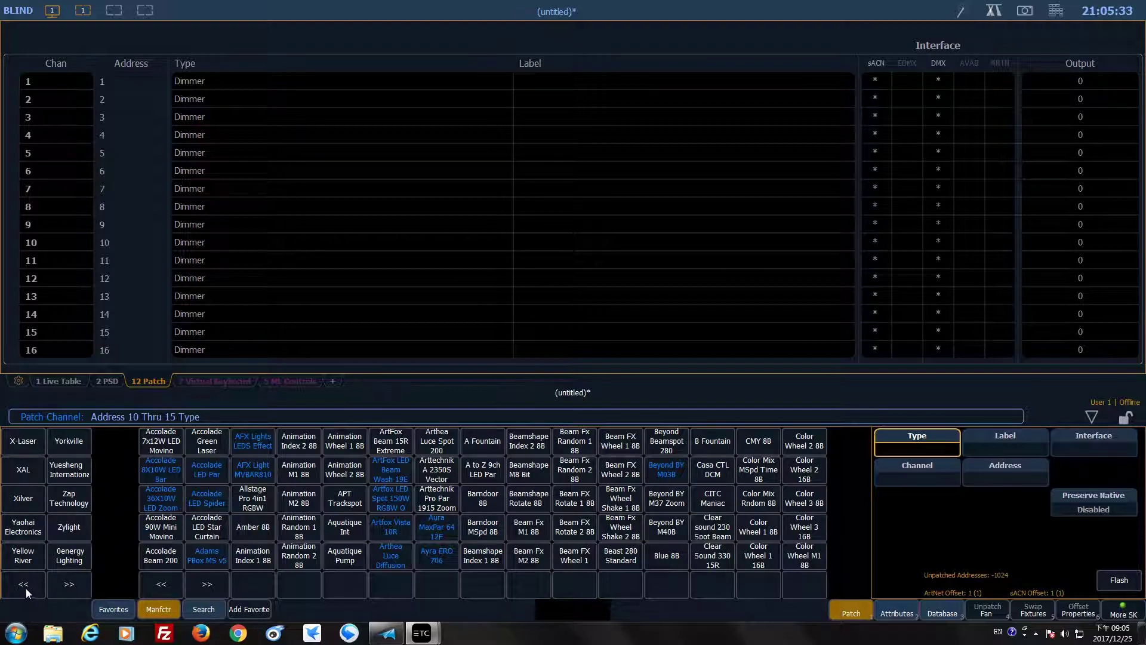
left_click(26, 587)
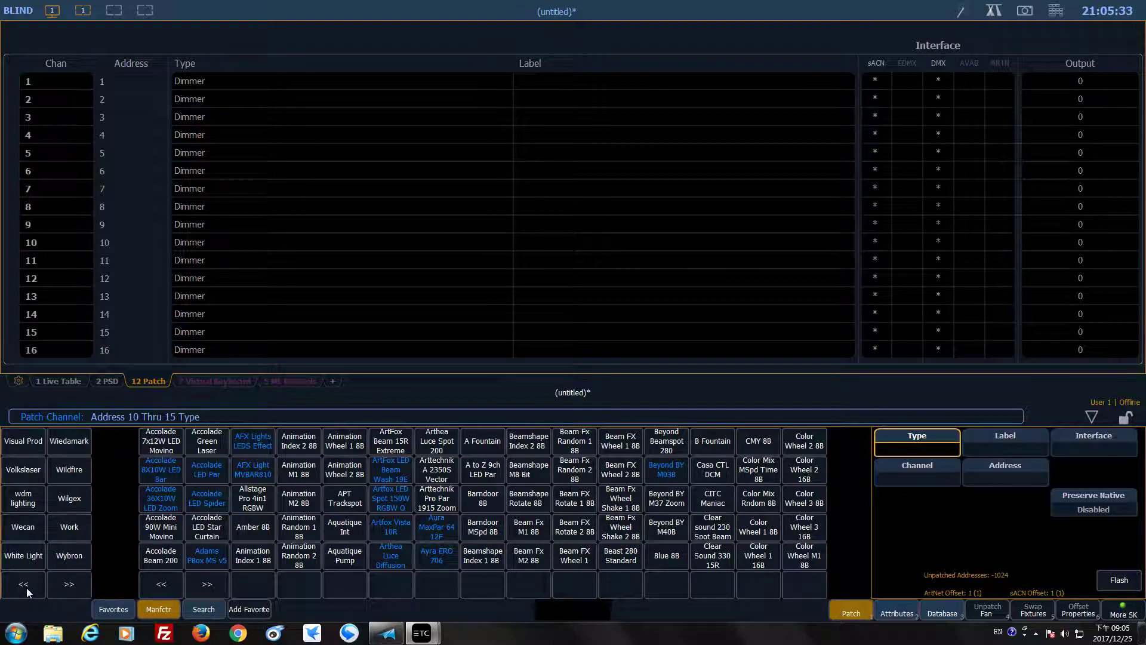
left_click(87, 558)
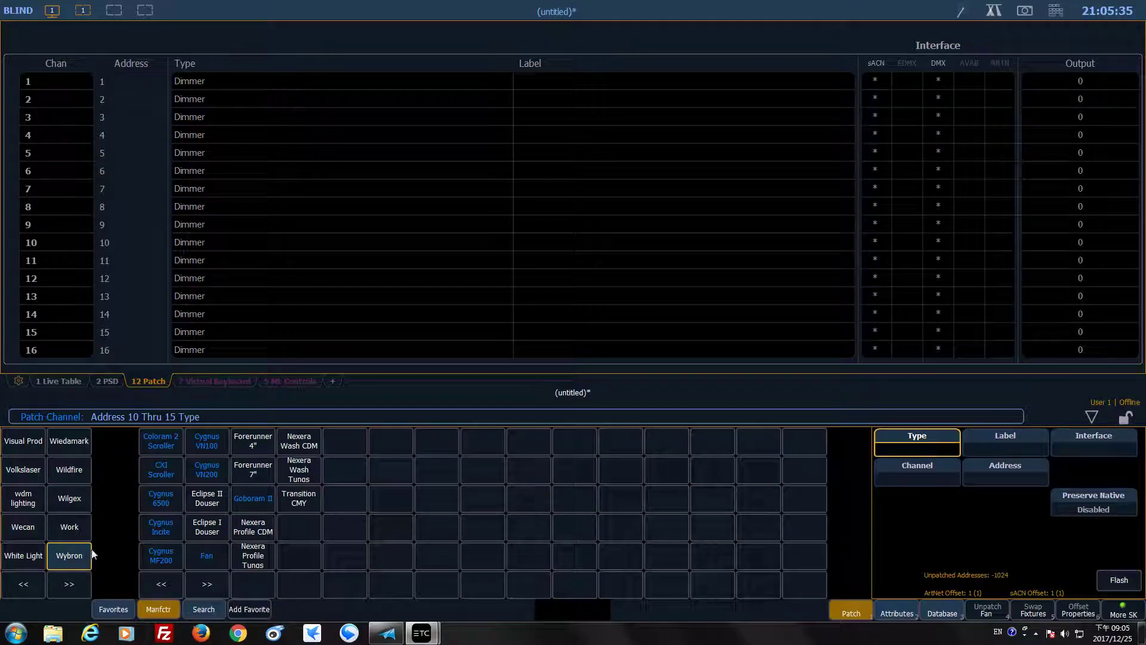
left_click(170, 445)
left_click(171, 442)
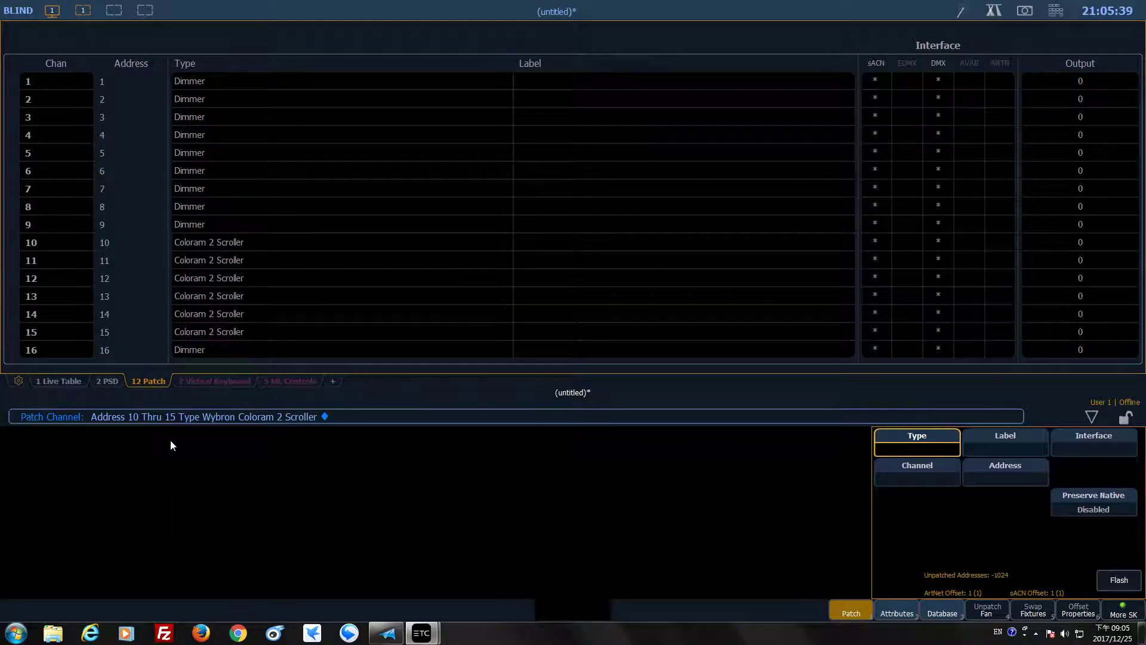
left_click(220, 250)
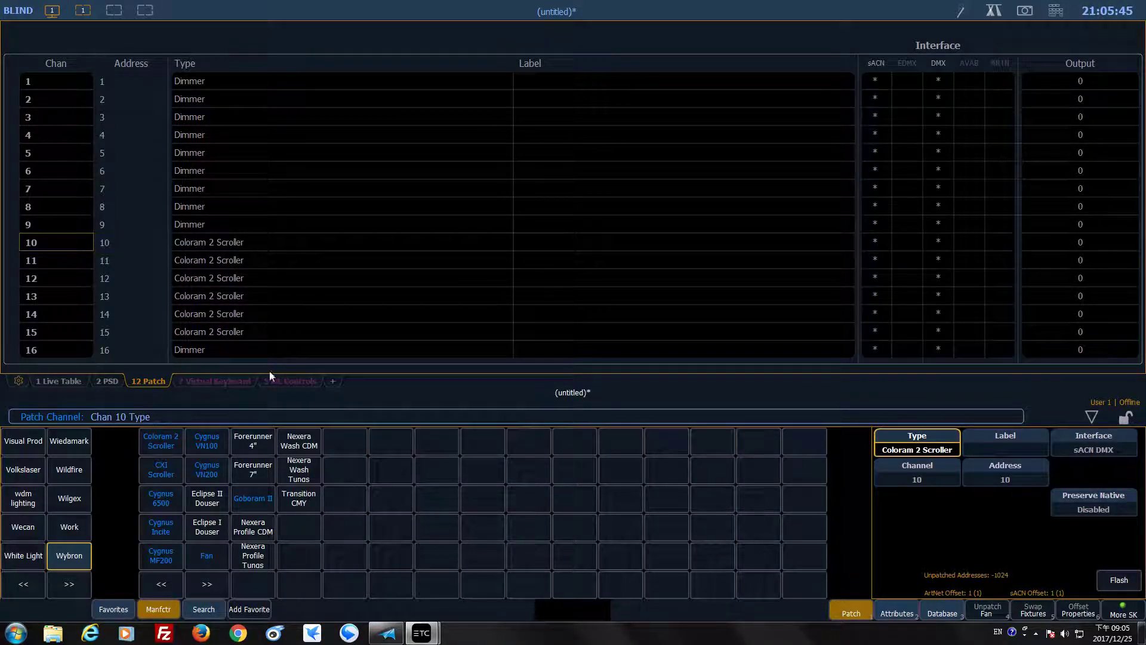
left_click(1056, 12)
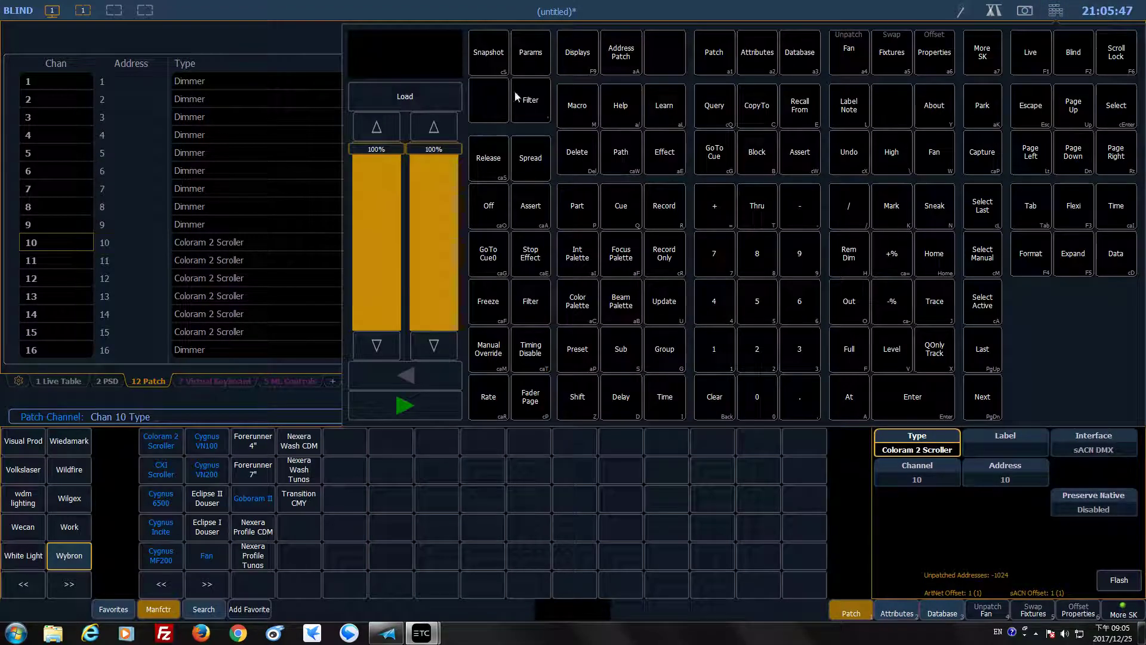
left_click(621, 59)
left_click(621, 57)
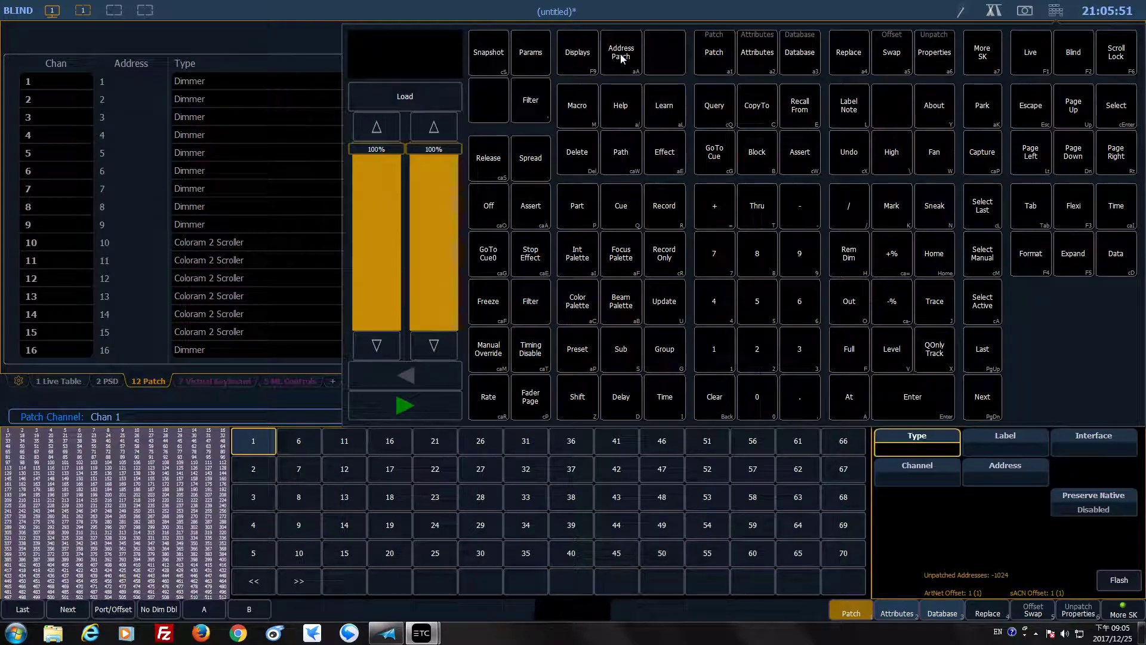
left_click(620, 53)
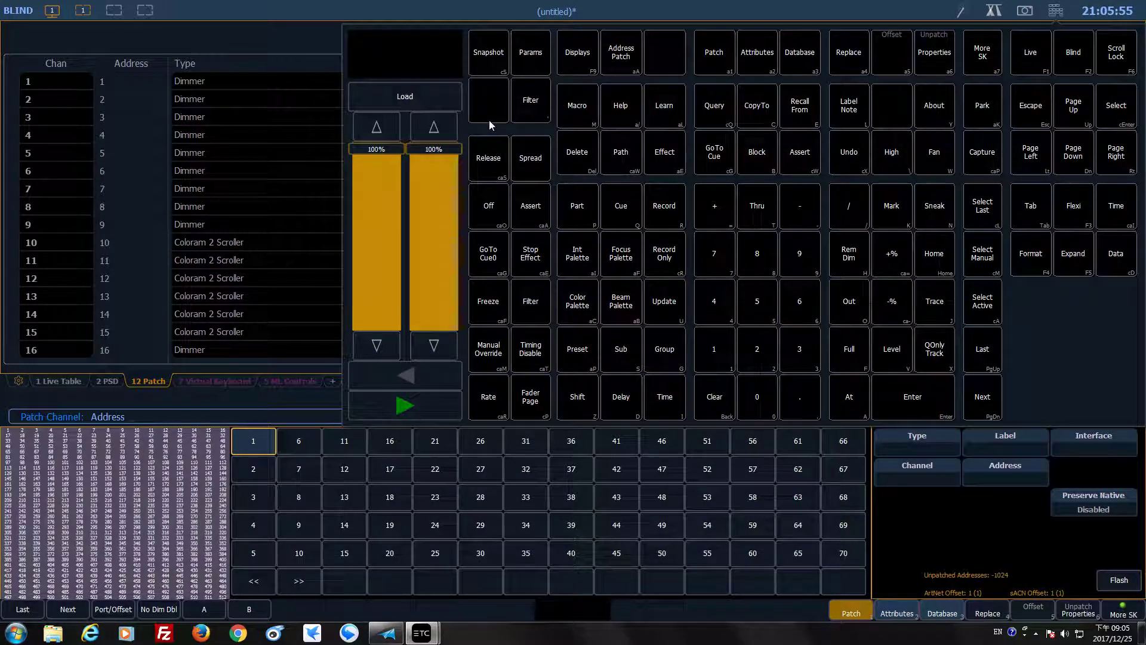
key("BackSpace")
- Patch channel 1 to addresses 1 + 10 and overwrite the existing assignments
key("alt+a")
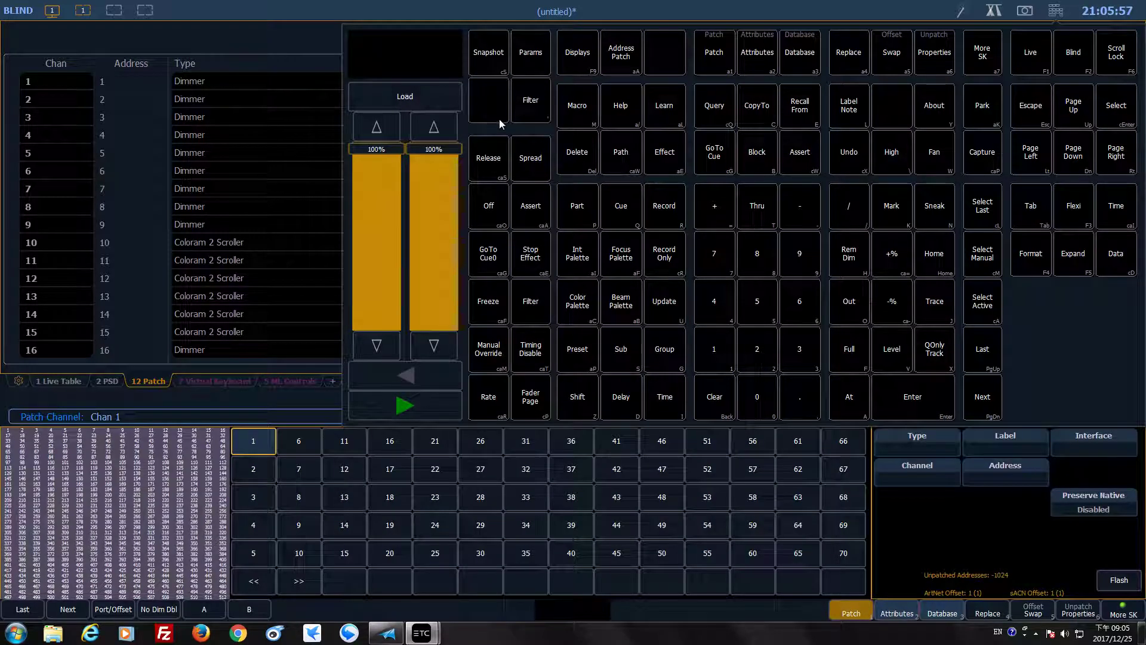
left_click(1062, 19)
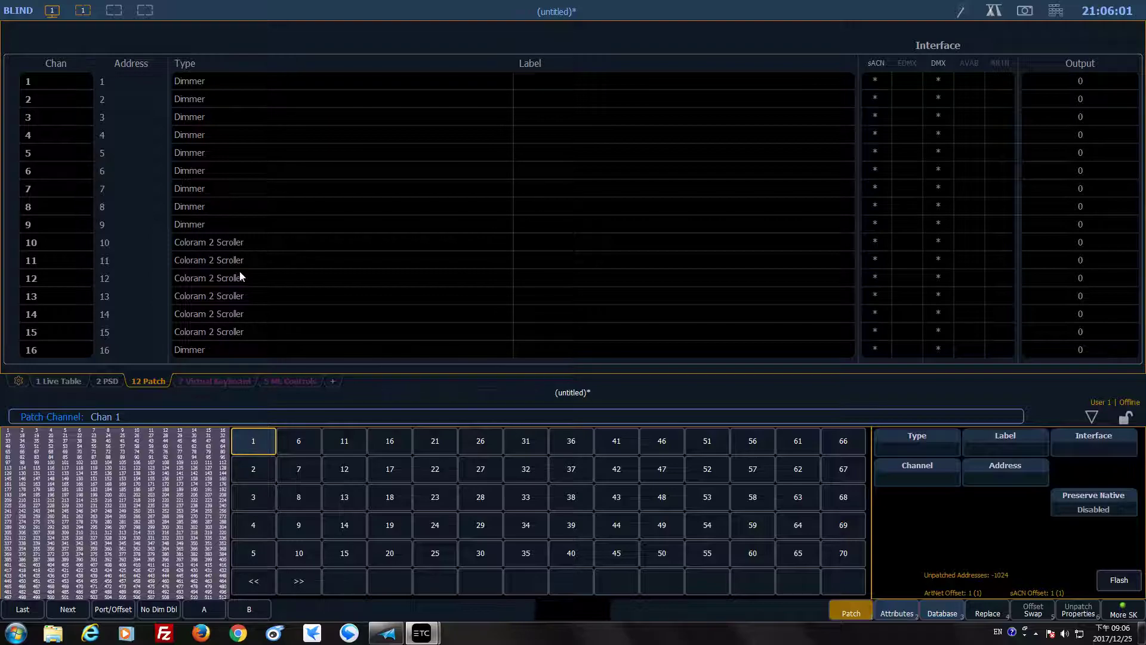
key("alt+a")
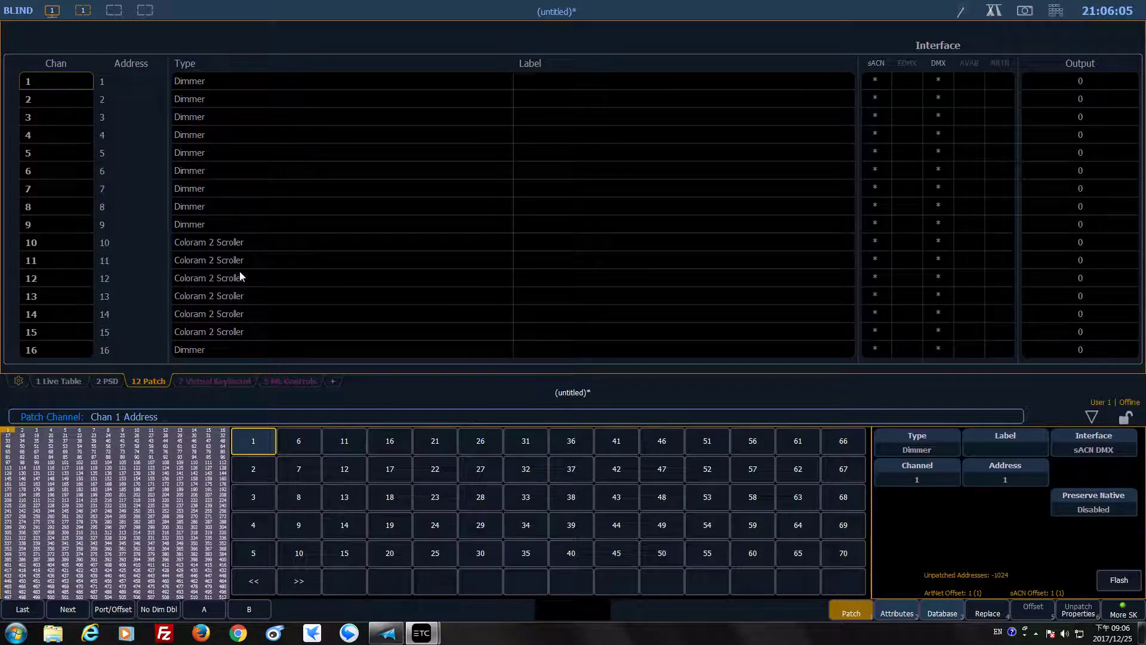
type("1 + 10")
key("Return")
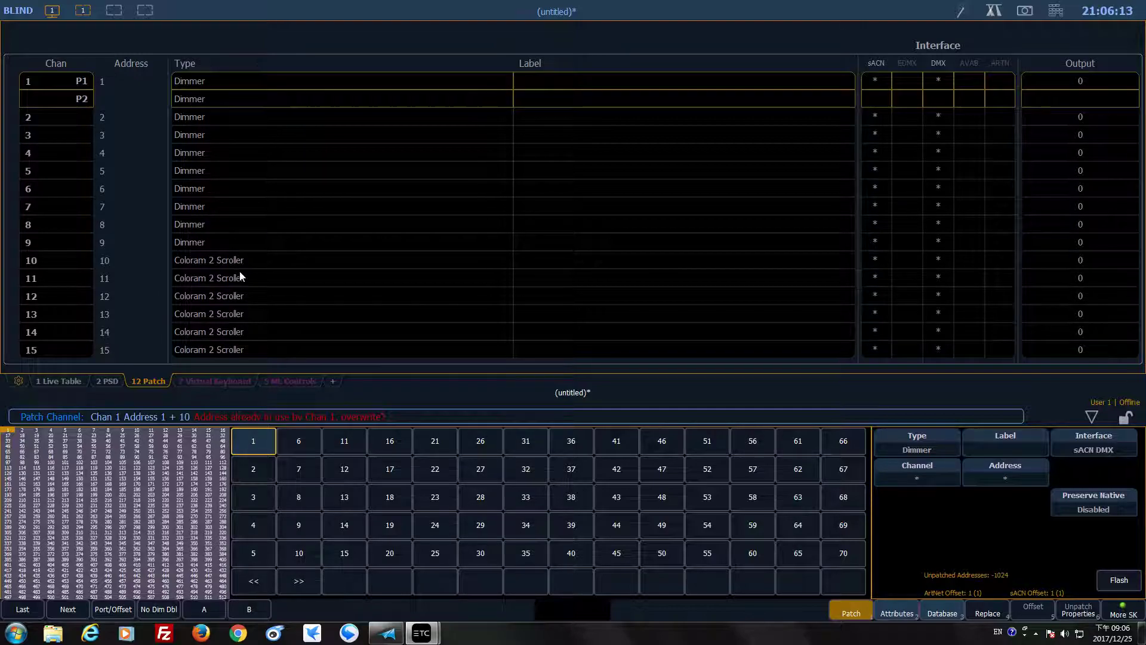
key("Return")
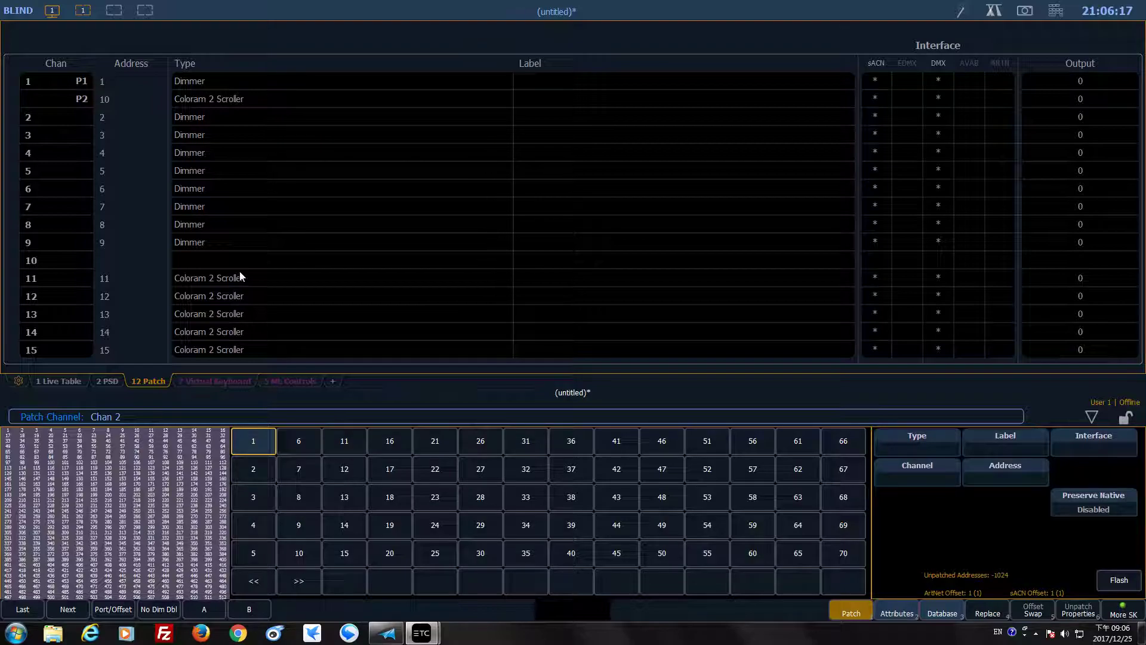
- Patch channel 2 to addresses 11 + 2 and confirm the entry
key("a")
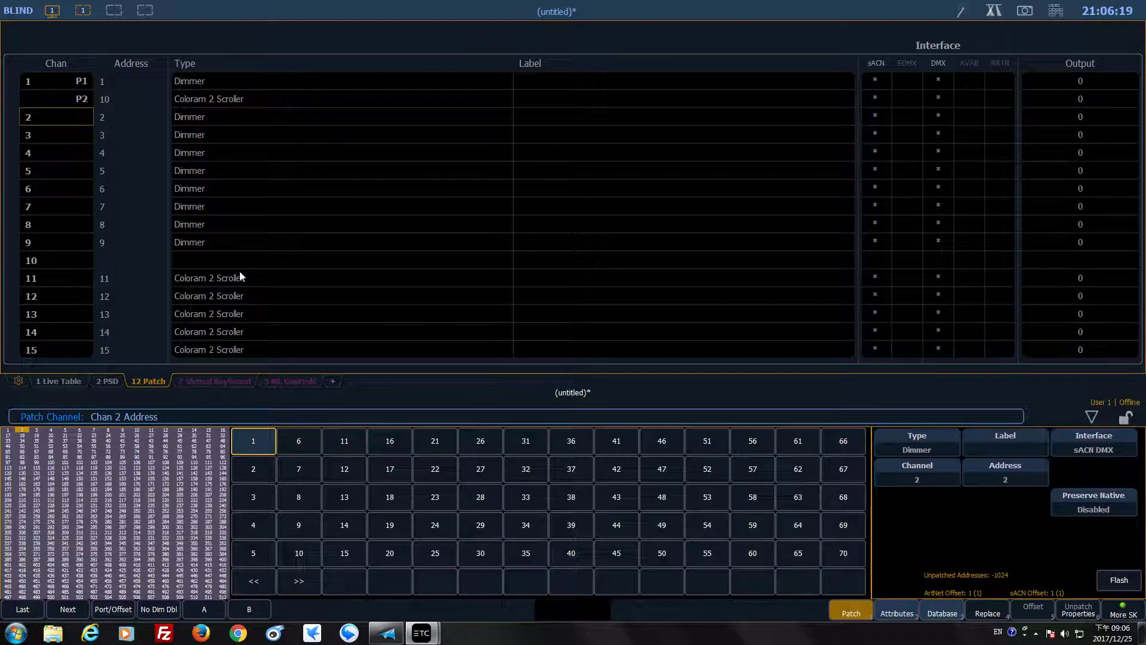
type("11 + 2")
key("Return")
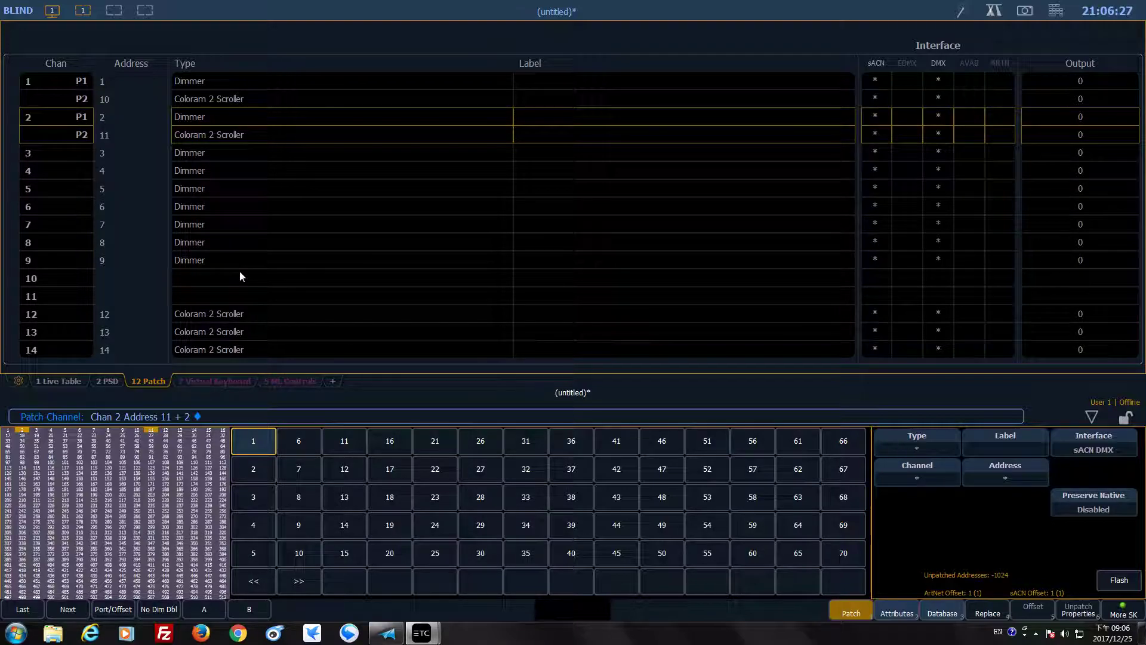
- Patch channel 3 to addresses 12 + 3 and overwrite the existing assignments
type("3")
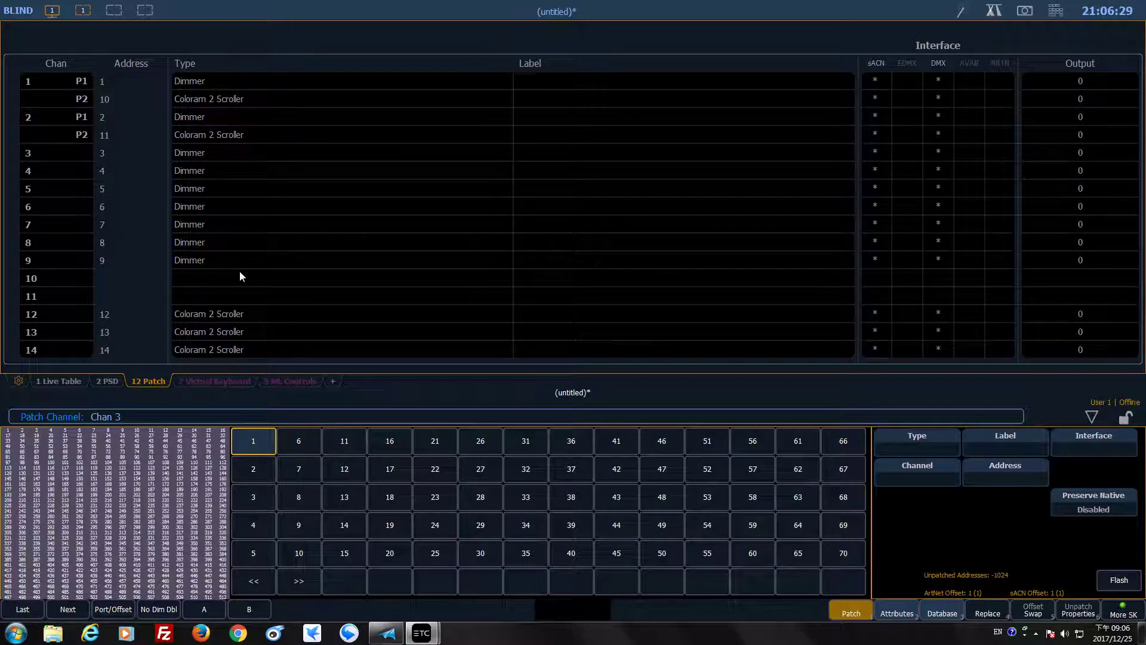
key("Return")
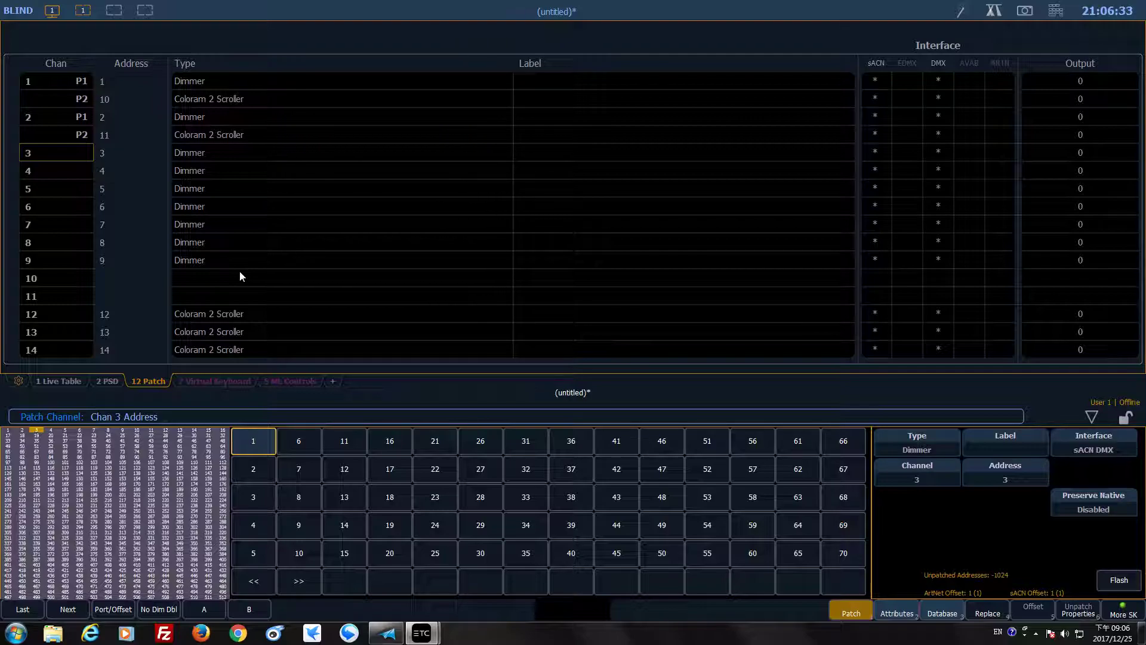
type("12 + 3")
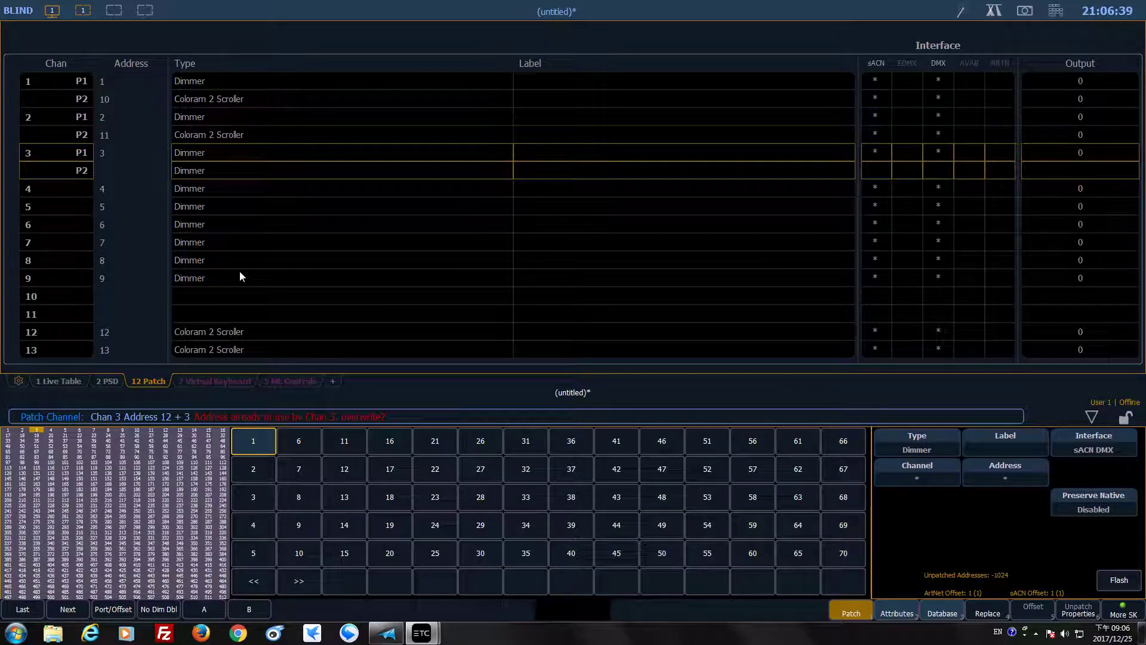
key("Return")
- Patch channel 4 to addresses 13 + 4 and overwrite the existing assignments
type("4")
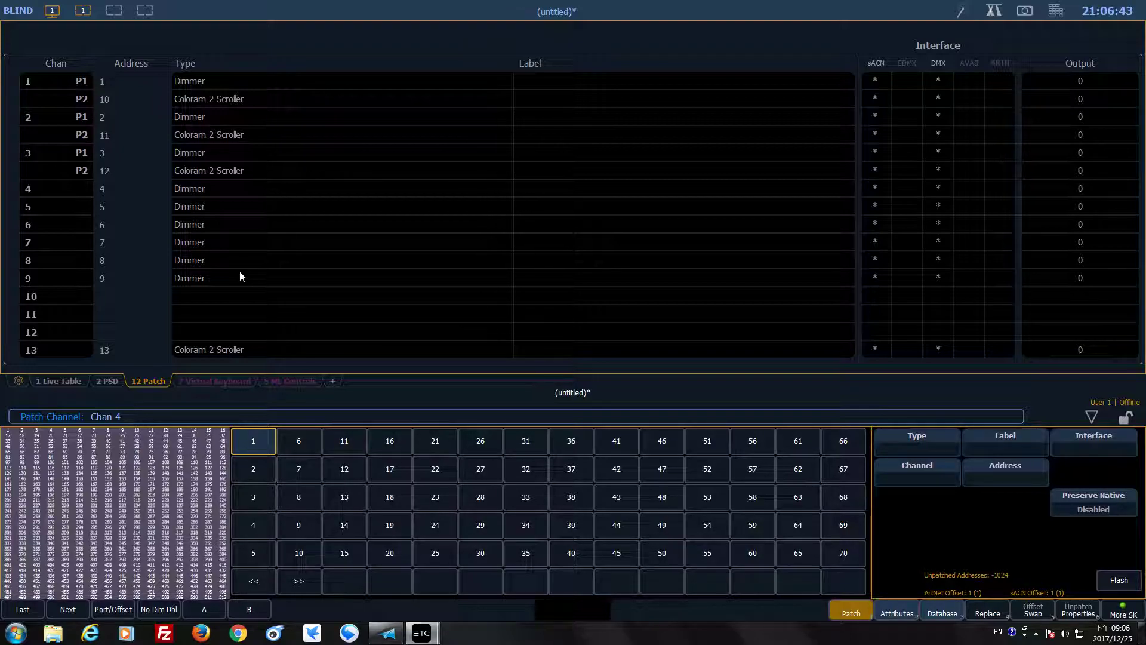
key("shift+at")
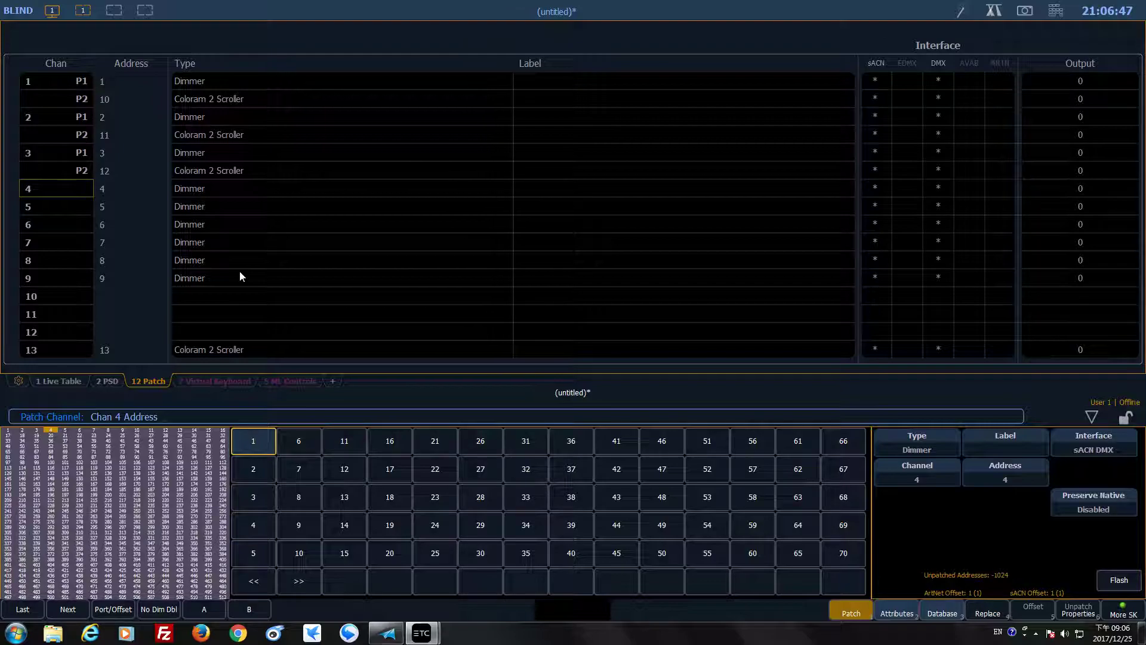
type("13 + 4")
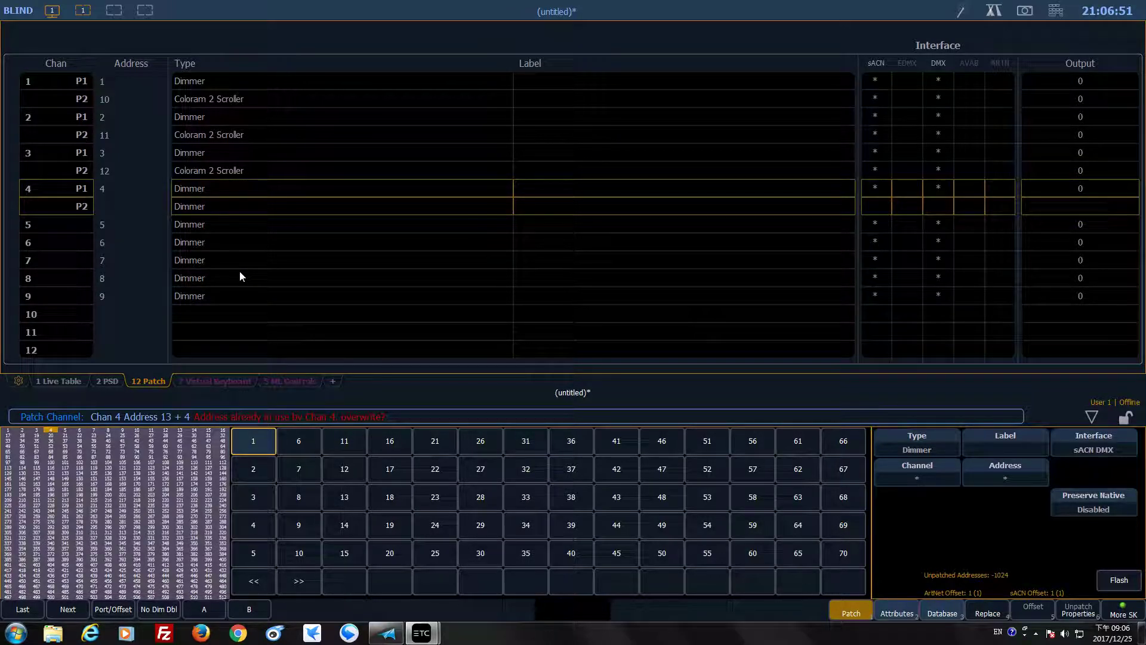
key("Return")
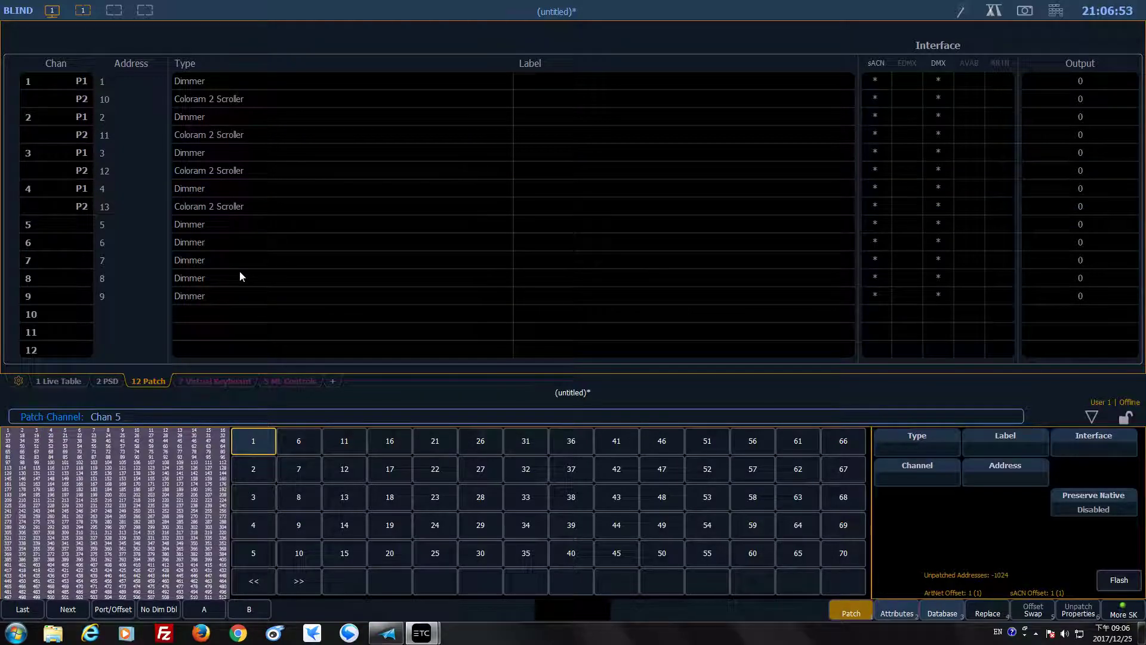
- Patch channel 5 to addresses 14 + 5 and overwrite the existing assignments
key("t")
key("BackSpace")
key("alt+a")
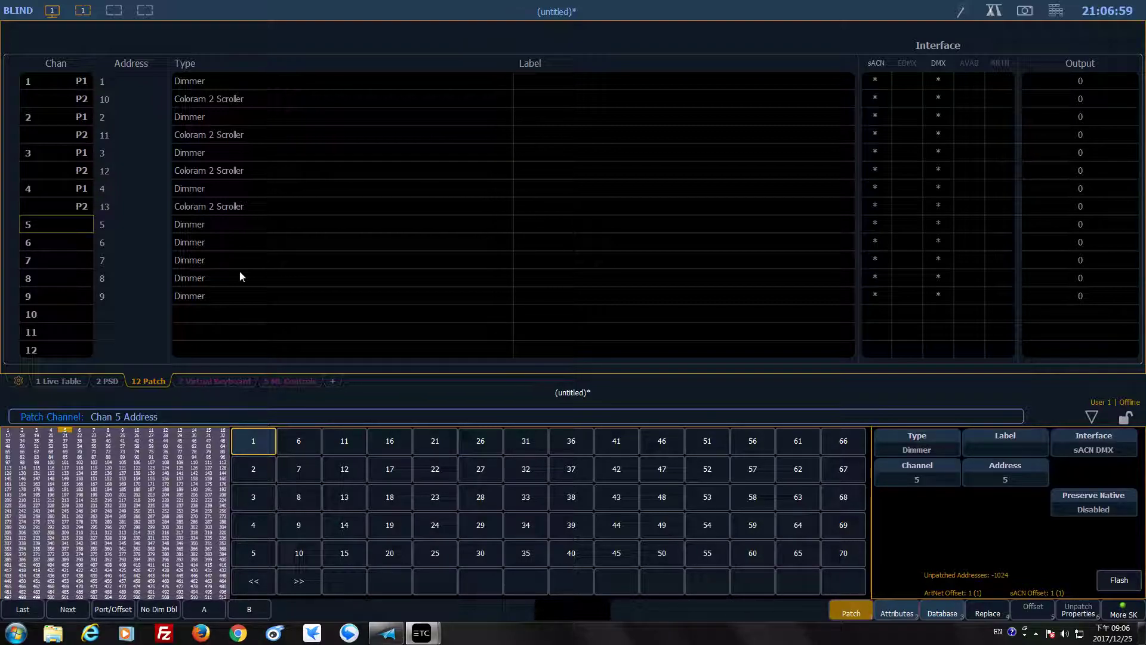
type("14 + 5")
key("Return")
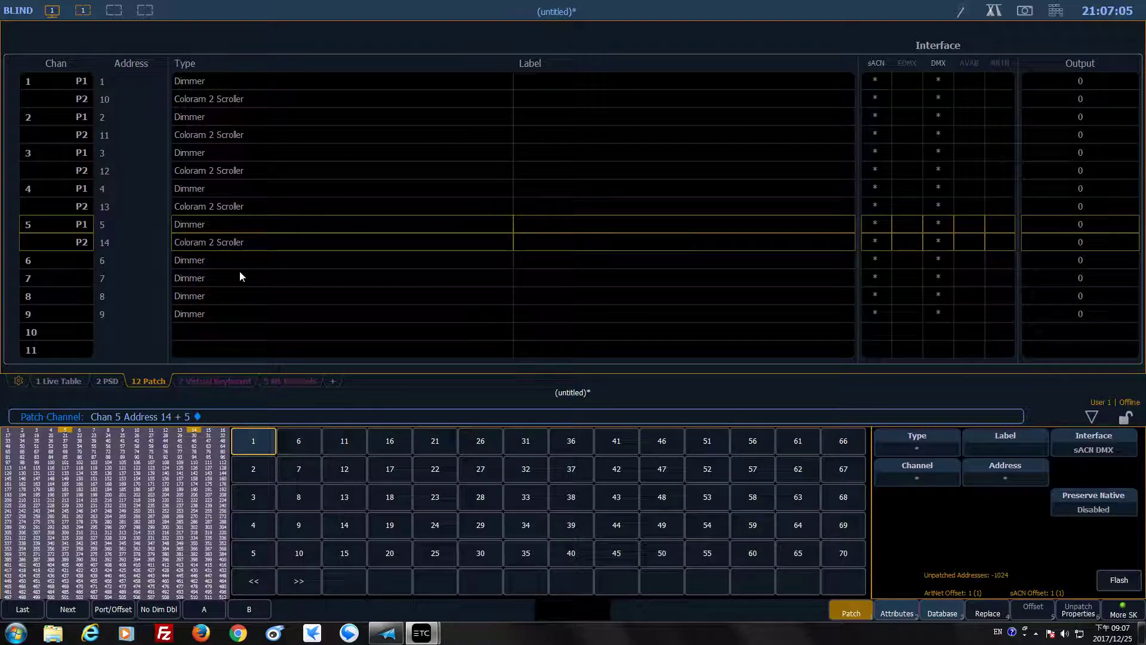
- Patch channel 6 to addresses 15 + 6 and overwrite the existing assignments
type("62")
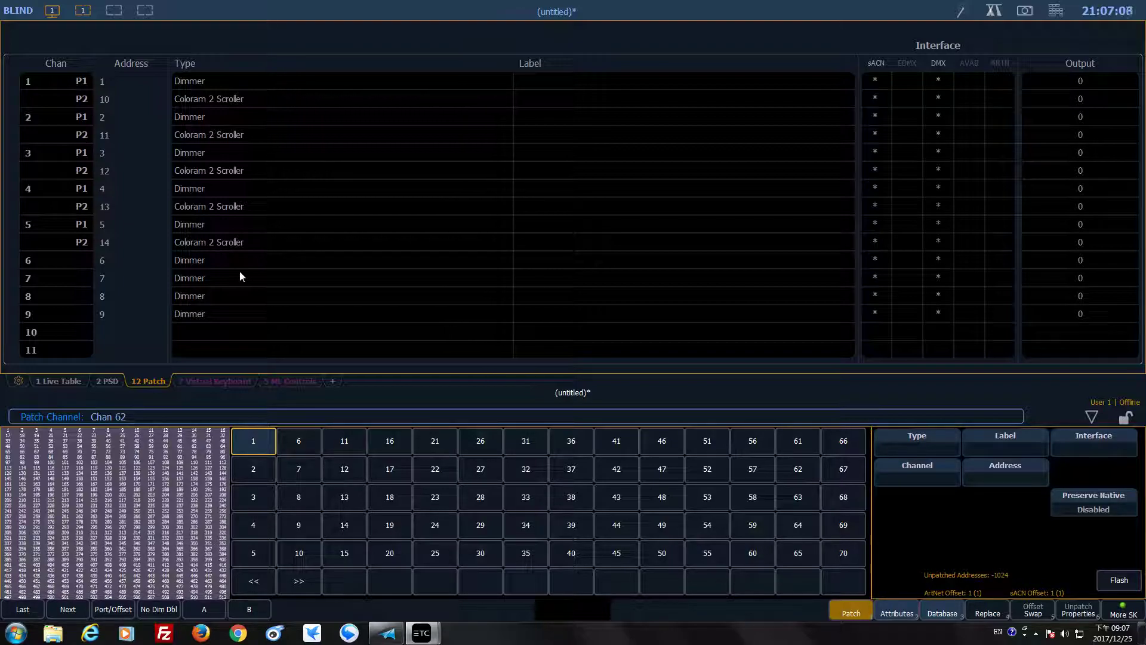
key("BackSpace")
key("at")
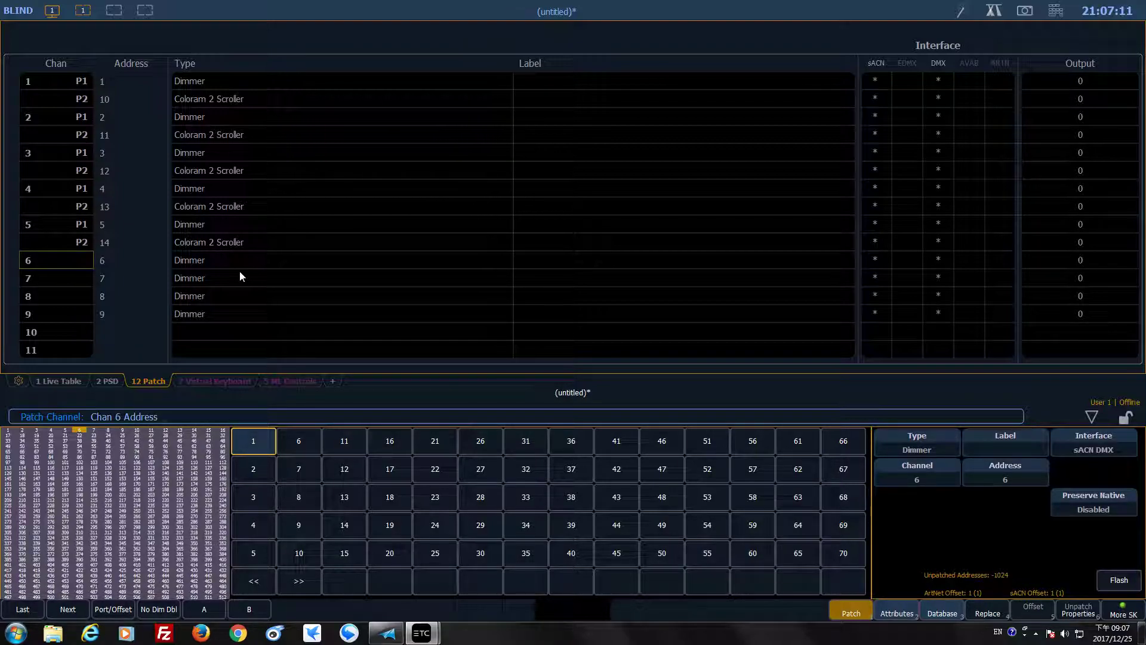
type("15 + 7")
key("BackSpace")
type("6")
key("Return")
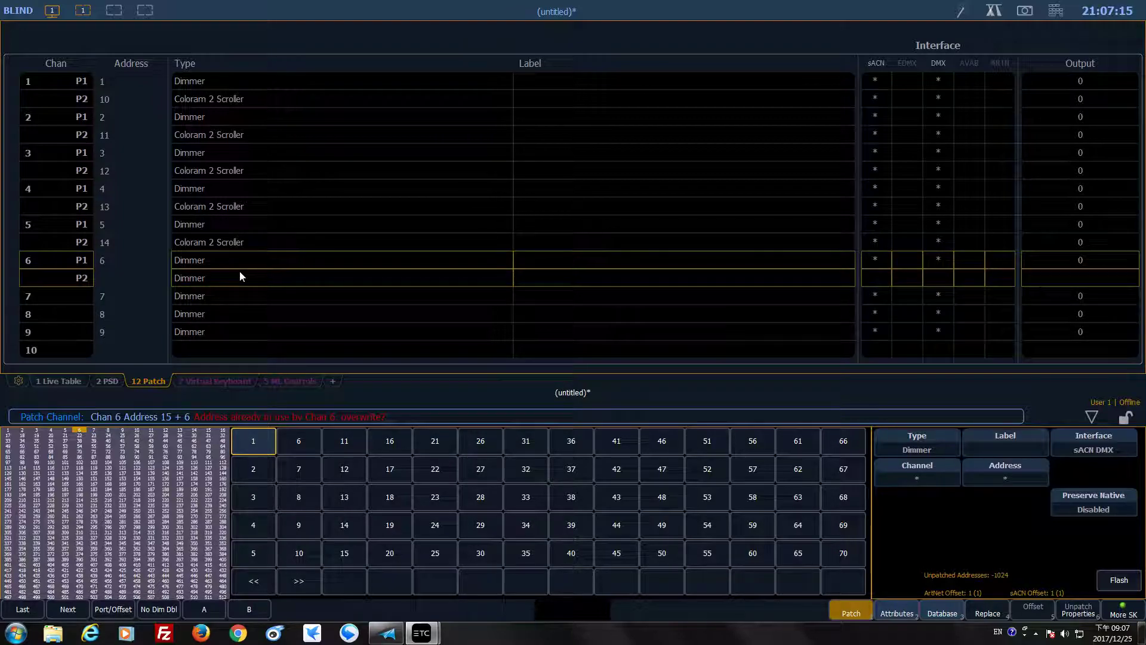
key("Return")
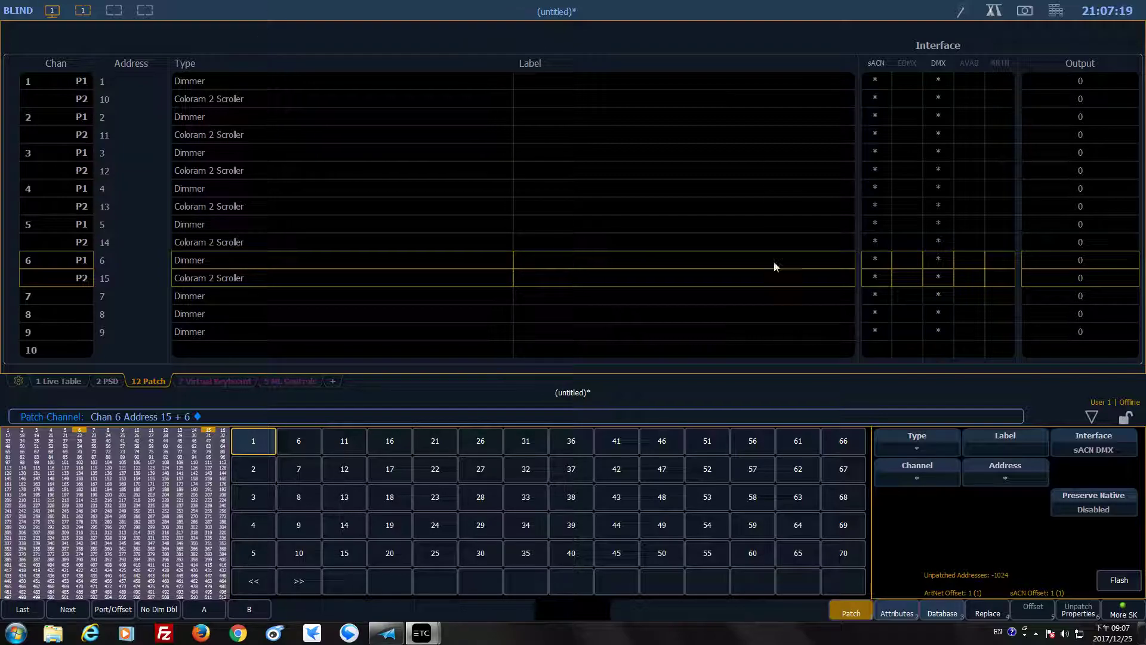
- Go to the live channel table and set channels 1 thru 6 to full intensity
left_click(62, 382)
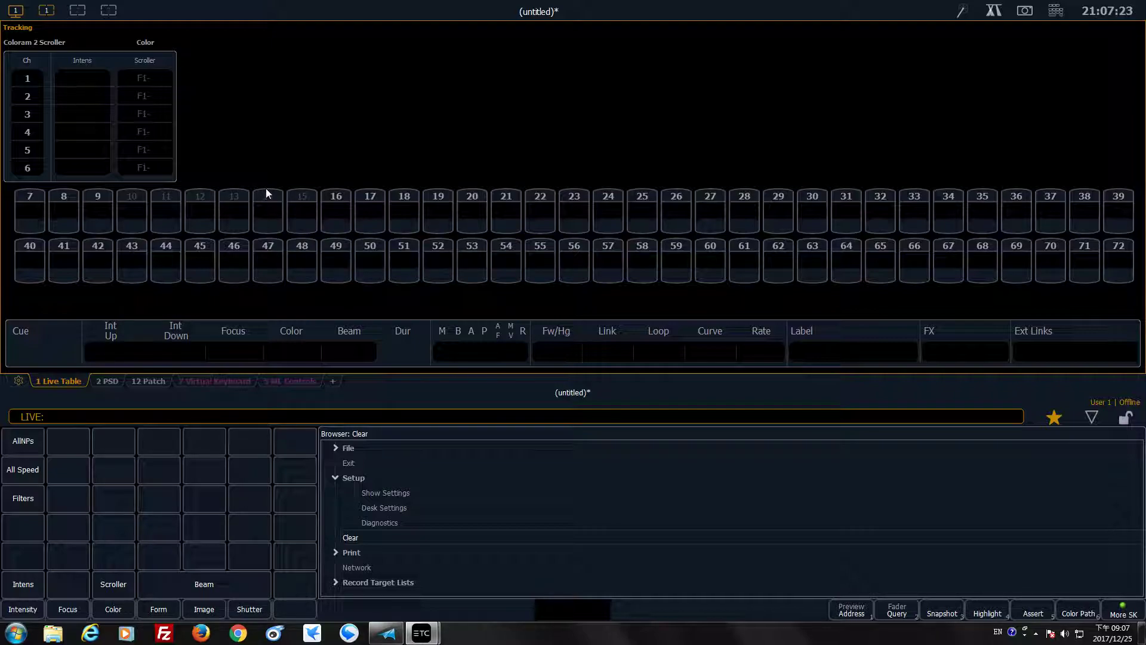
key("1")
key("t")
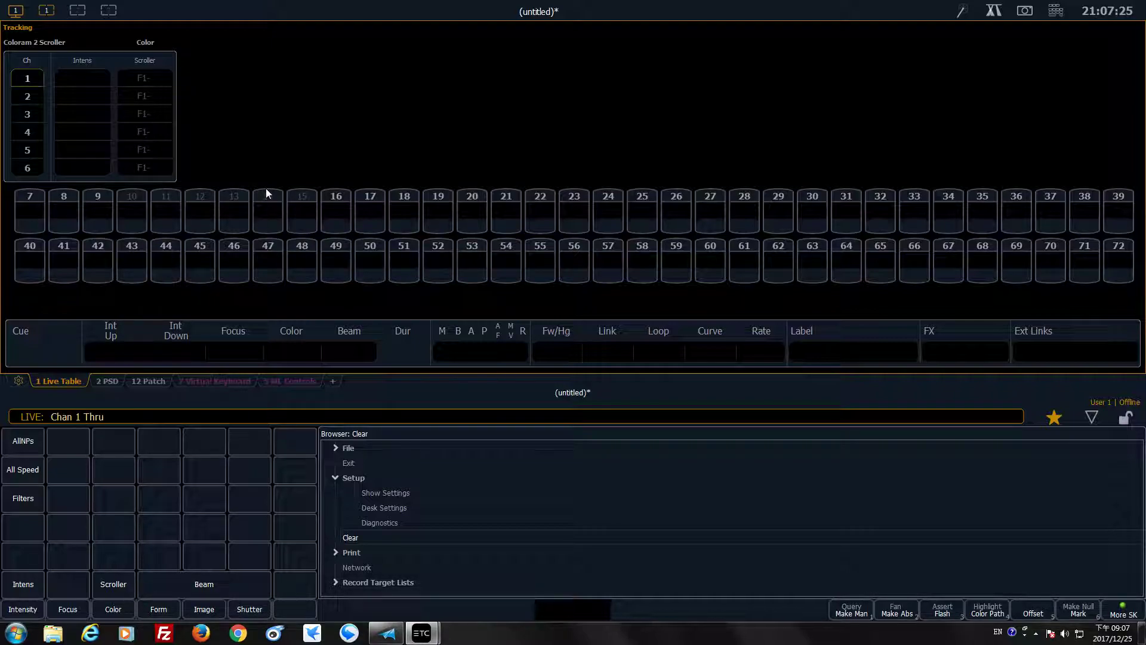
key("6")
key("a")
key("f")
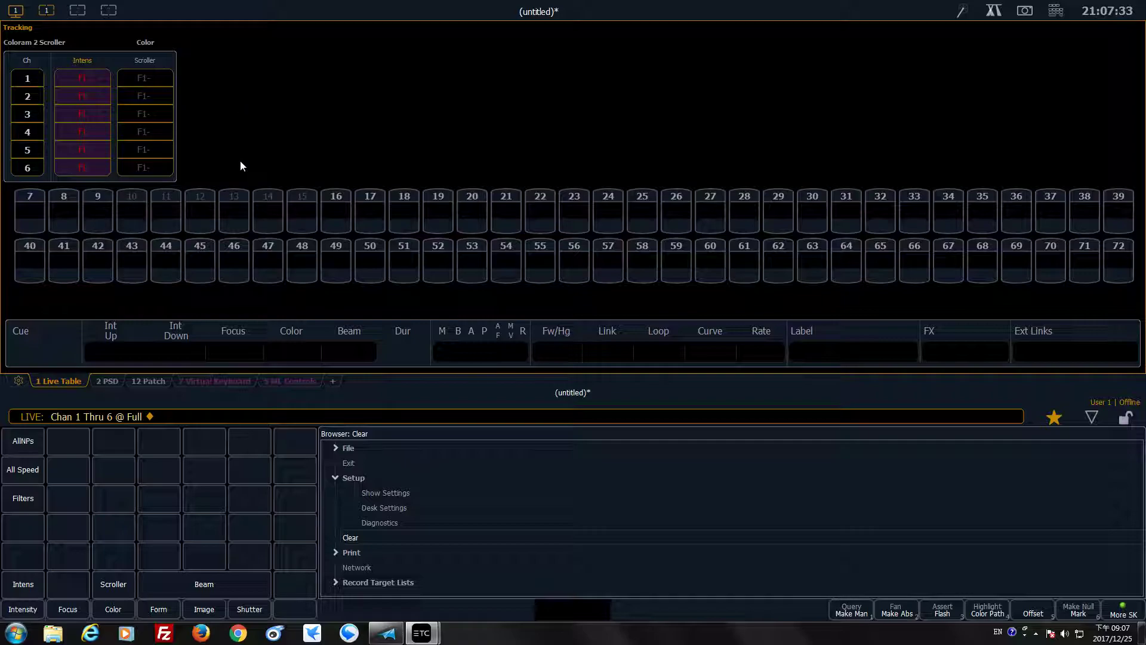
left_click(106, 152)
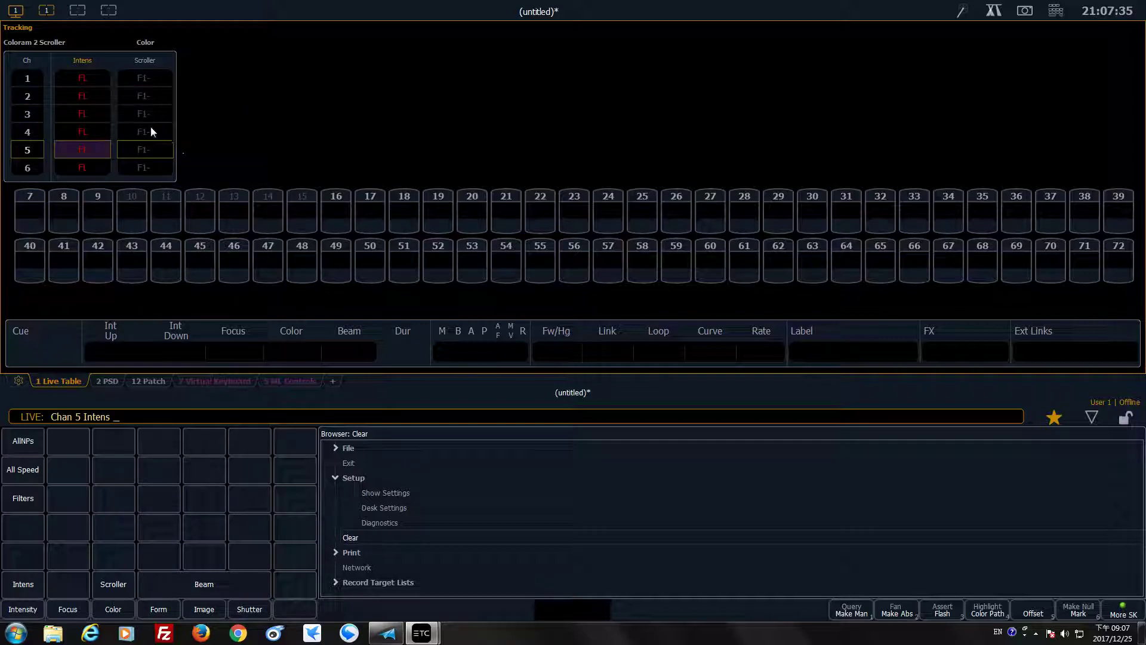
left_click(90, 95, "ctrl")
key("BackSpace")
key("BackSpace")
key("BackSpace")
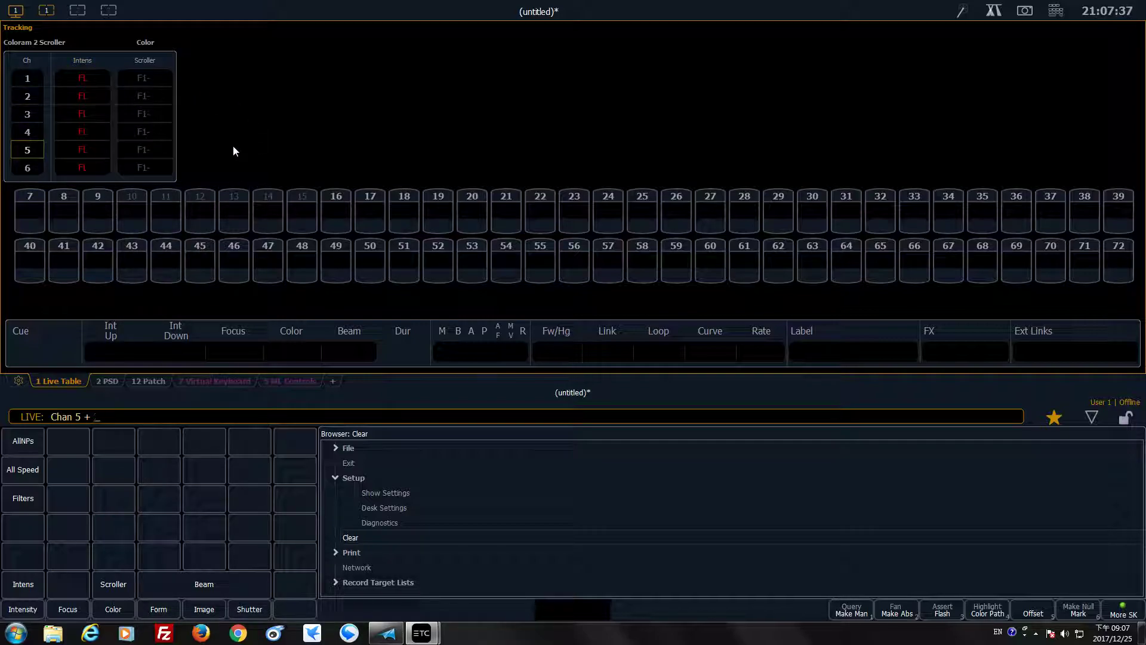
key("BackSpace")
key("BackSpace")
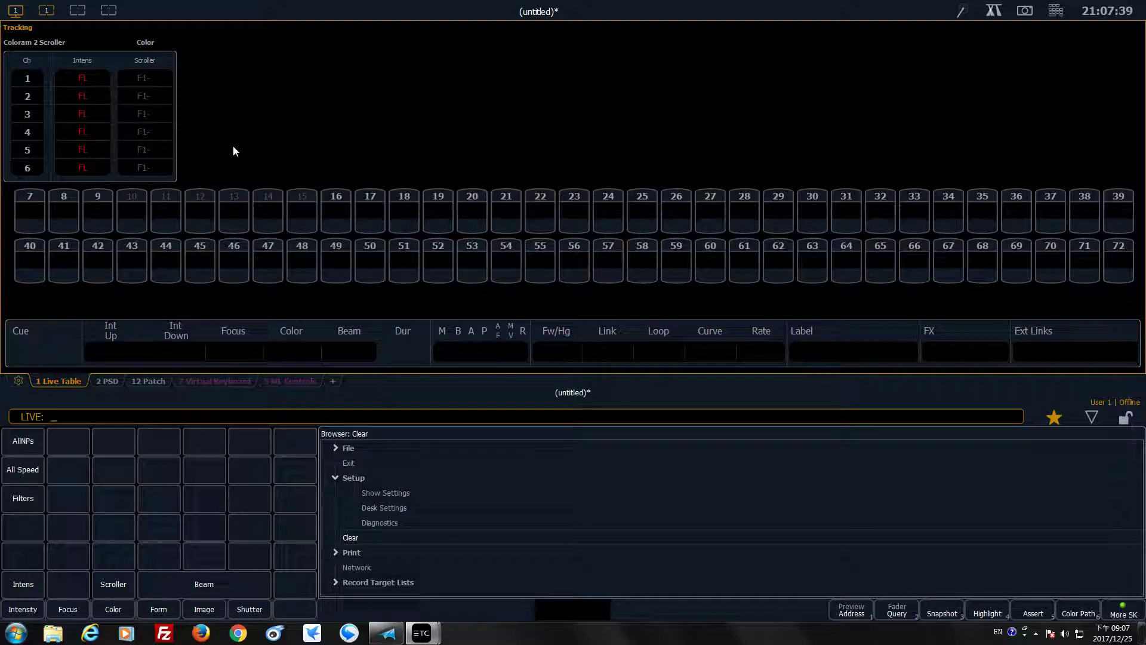
- Split the workspace into two frames and open the ML Controls in the empty one
left_click(74, 19)
left_click(50, 14)
left_click(78, 12)
left_click(46, 10)
left_click(15, 10)
left_click(465, 106)
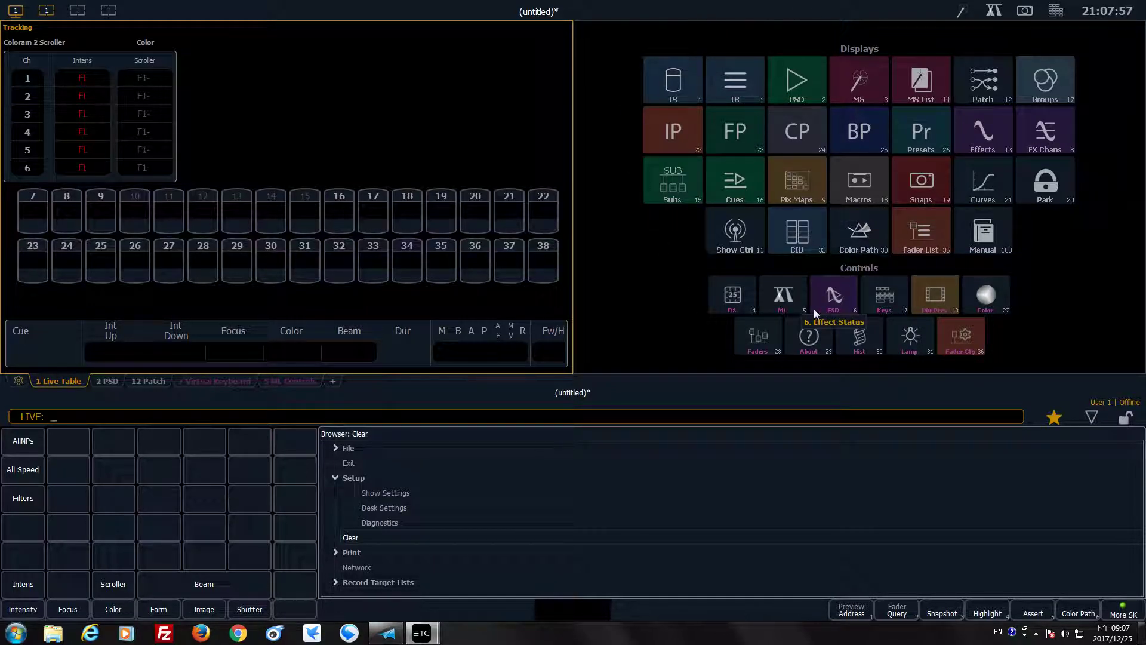
left_click(787, 298)
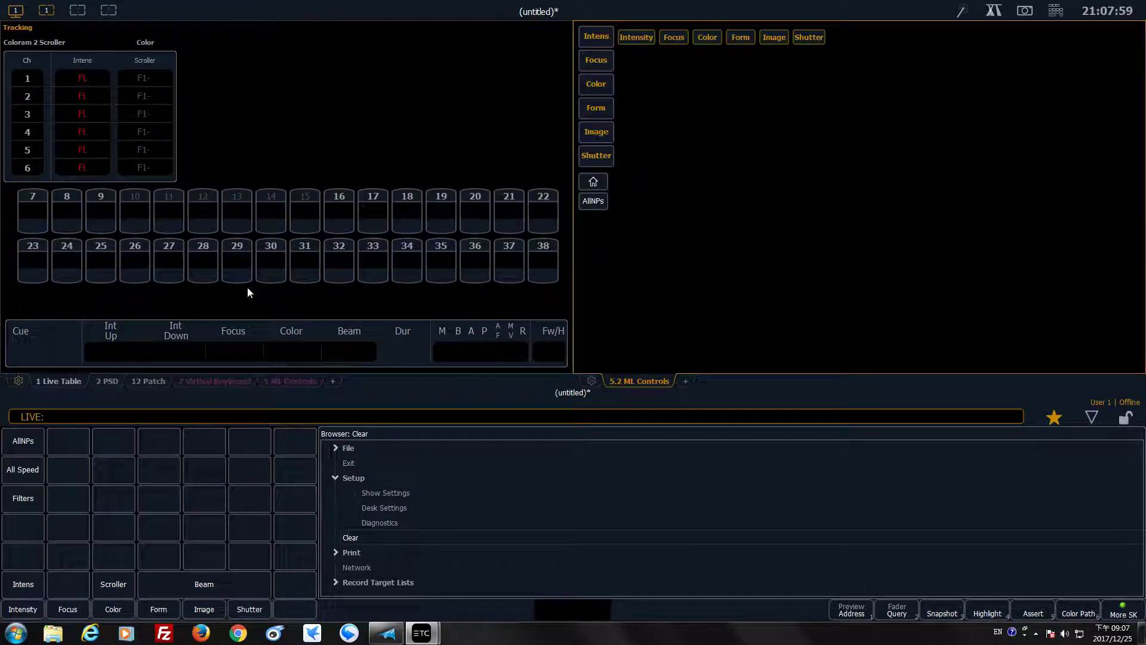
- Select channels 1 thru 6 and set their scroller to color 10
type("1t6")
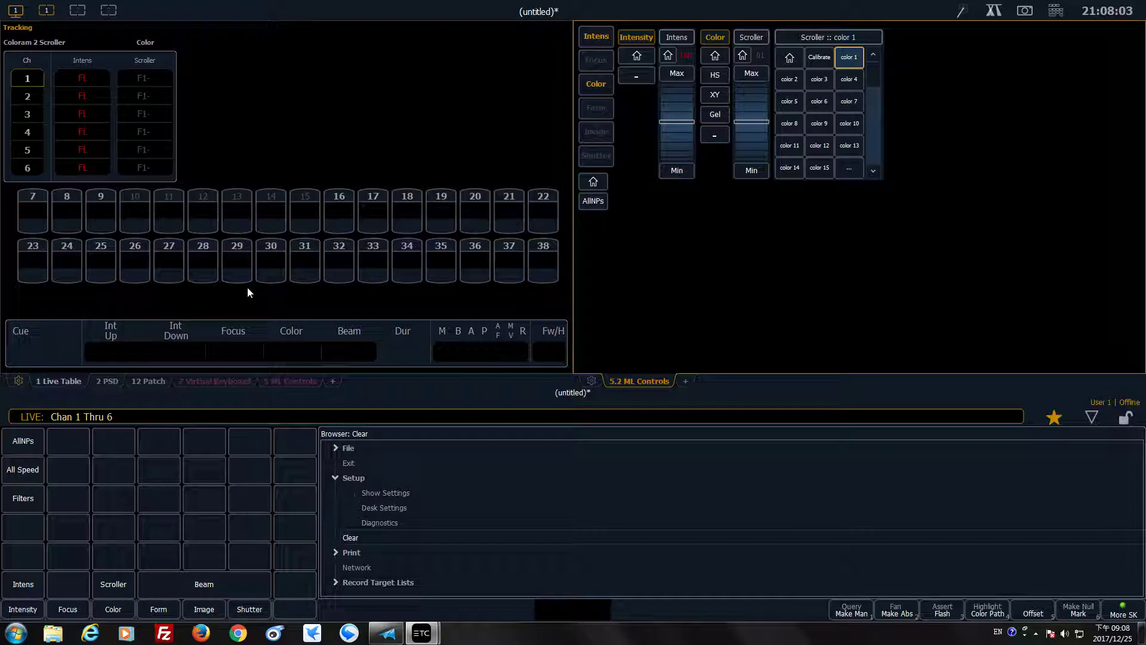
key("Return")
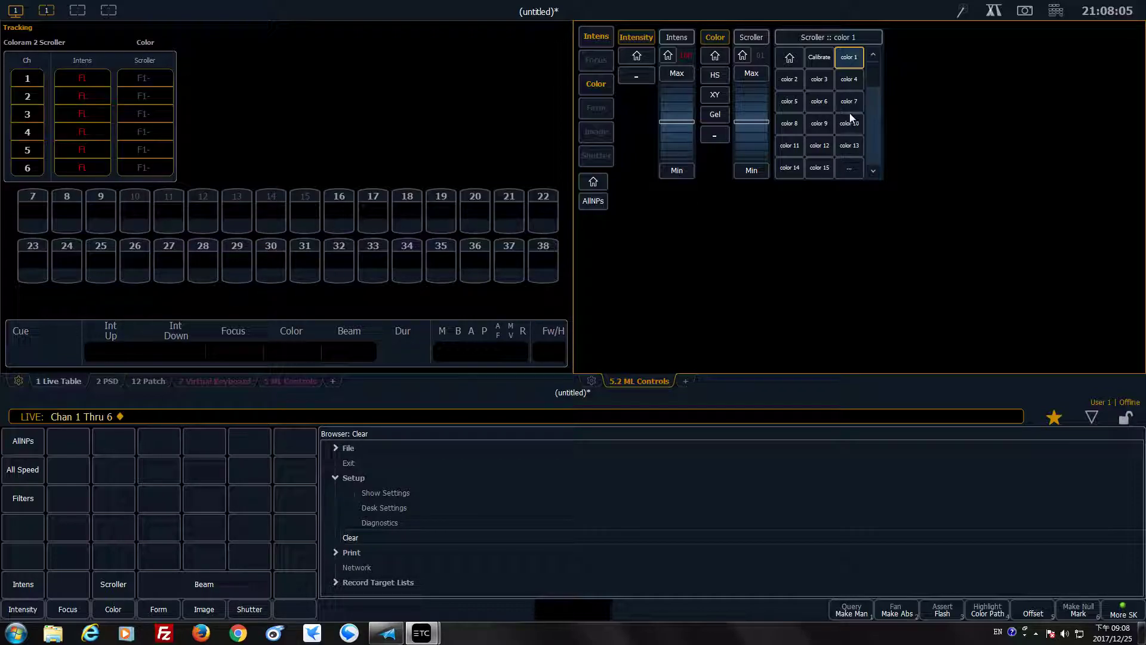
left_click(850, 82)
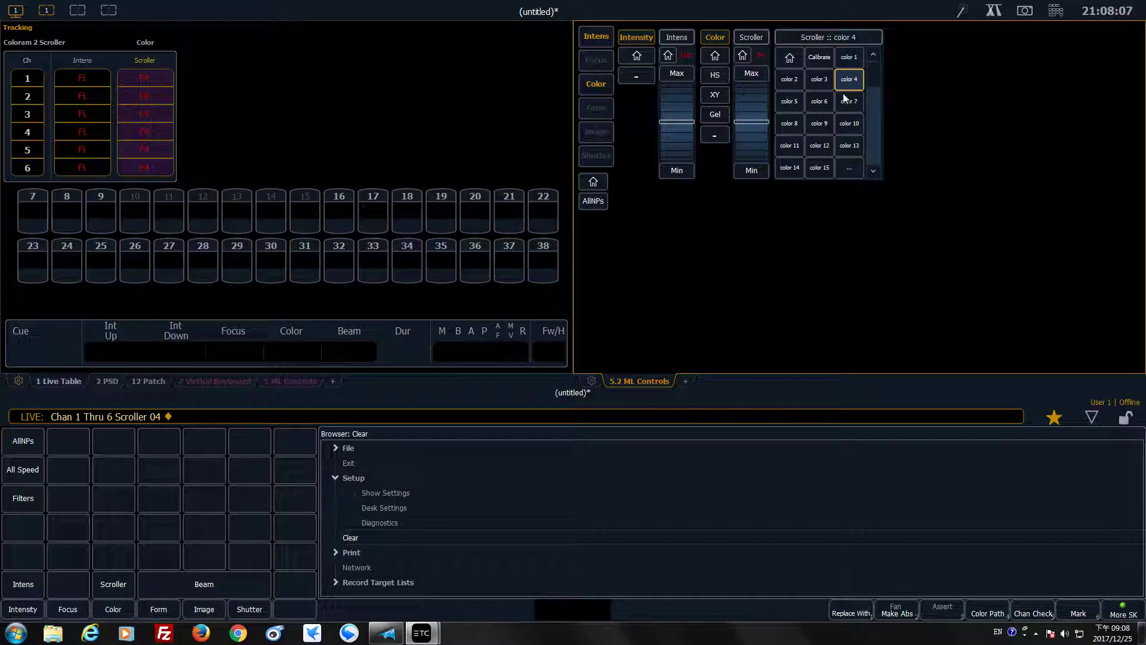
left_click(840, 125)
left_click(841, 169)
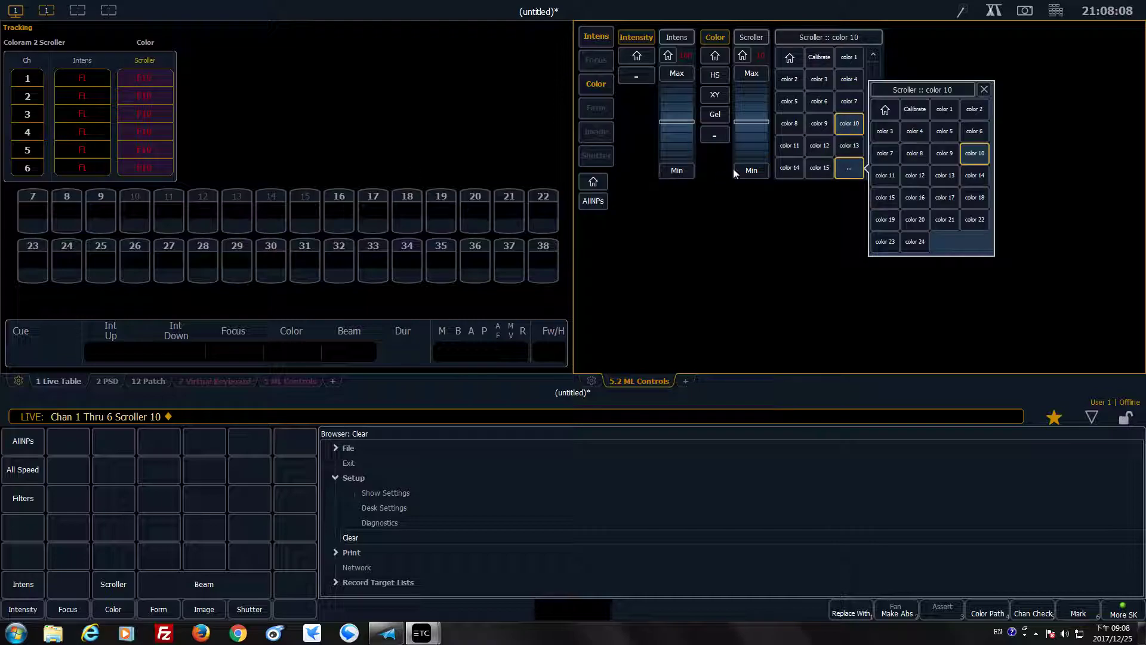
left_click(984, 89)
- Set the scrollers of channels 1, 2, 3 and 4 to color 2, color 3, color 5 and color 9 respectively
left_click(142, 74)
left_click(142, 78)
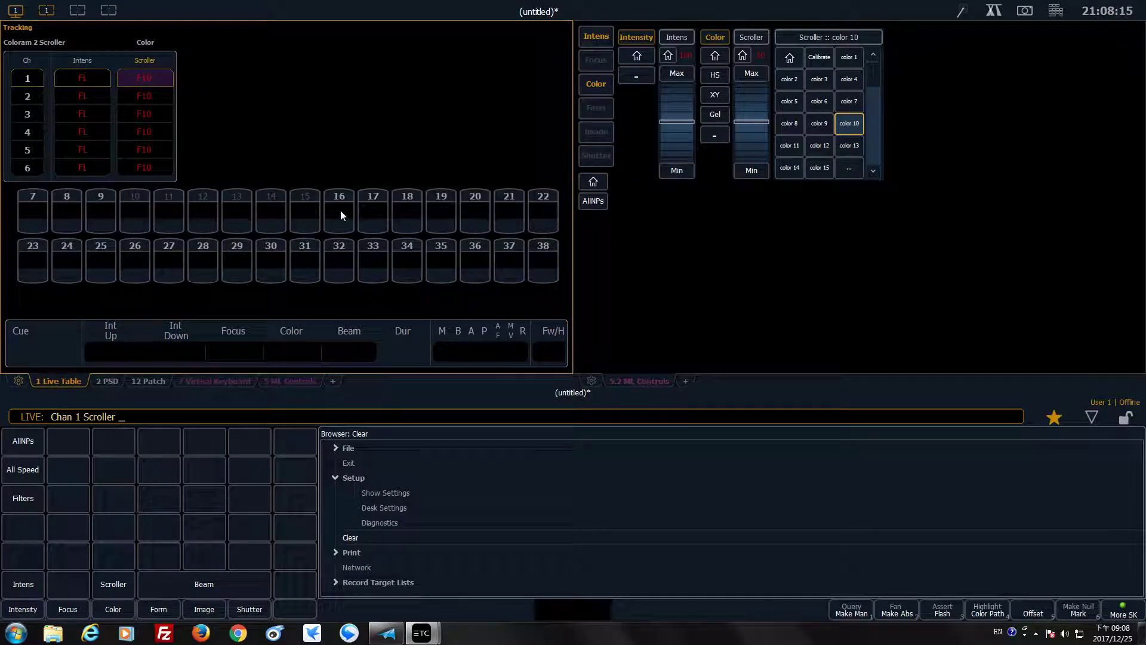
left_click(794, 81)
left_click(157, 96)
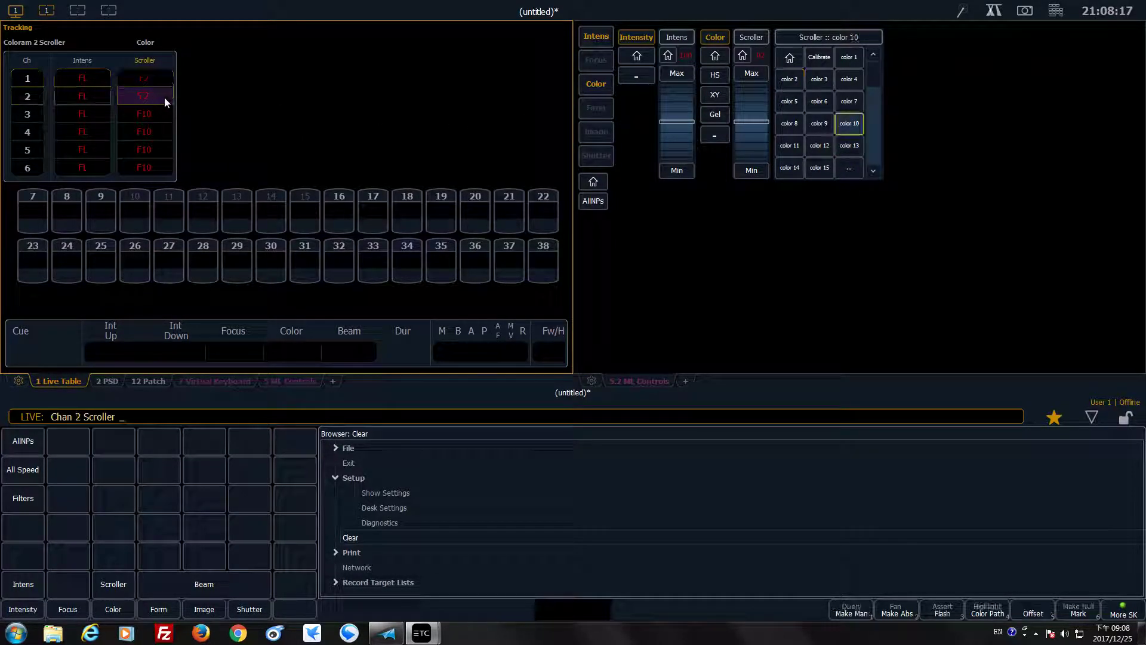
left_click(818, 79)
left_click(149, 115)
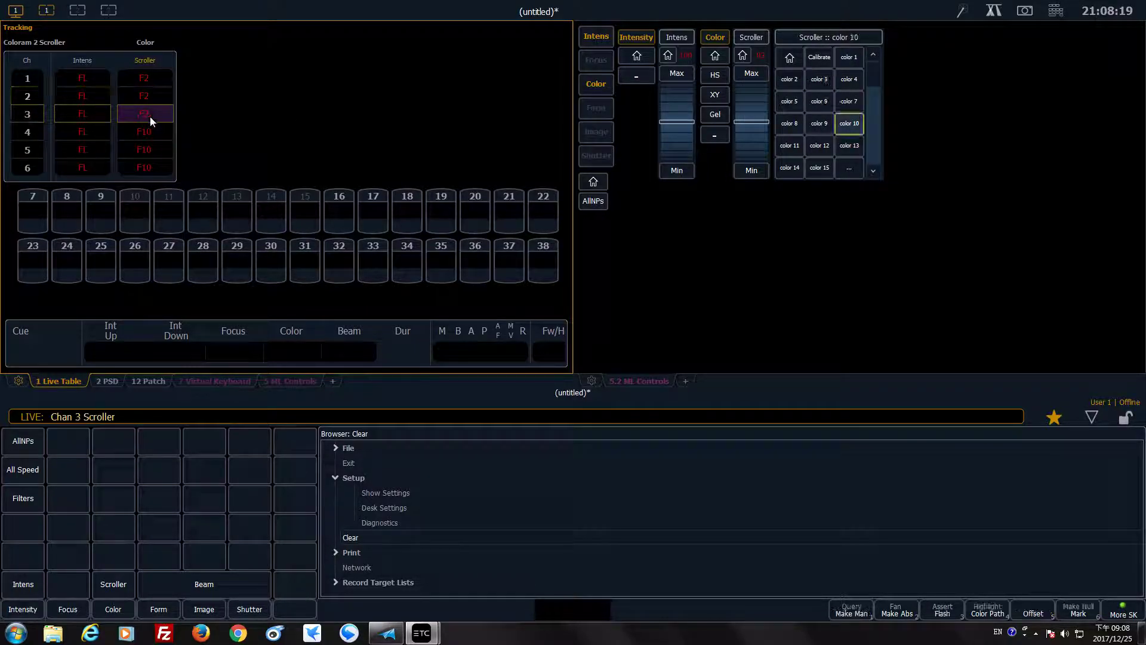
left_click(789, 101)
left_click(146, 131)
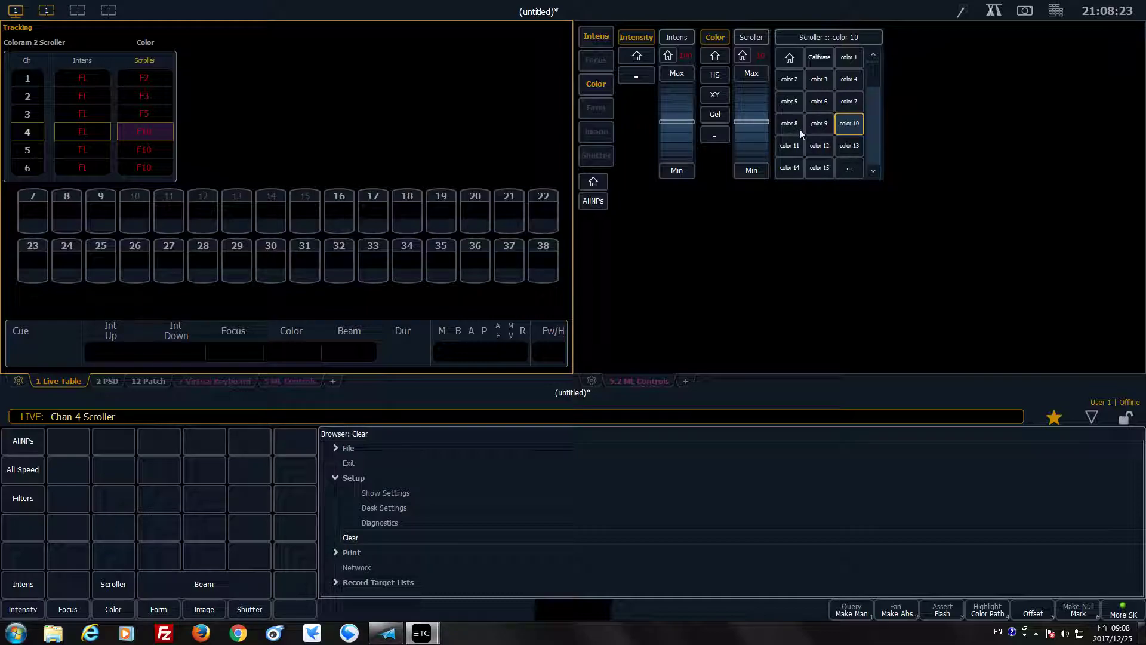
left_click(819, 124)
- Set the scroller of channel 5 to color 12 and that of channel 6 to color 14
type("5_")
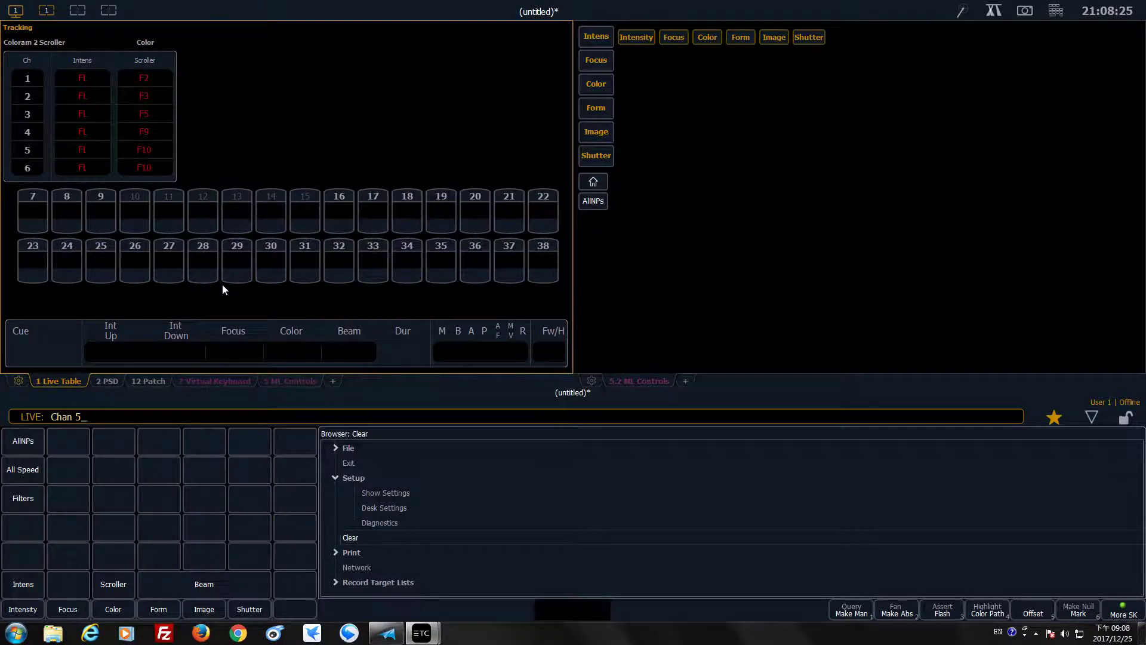
key("Return")
left_click(819, 148)
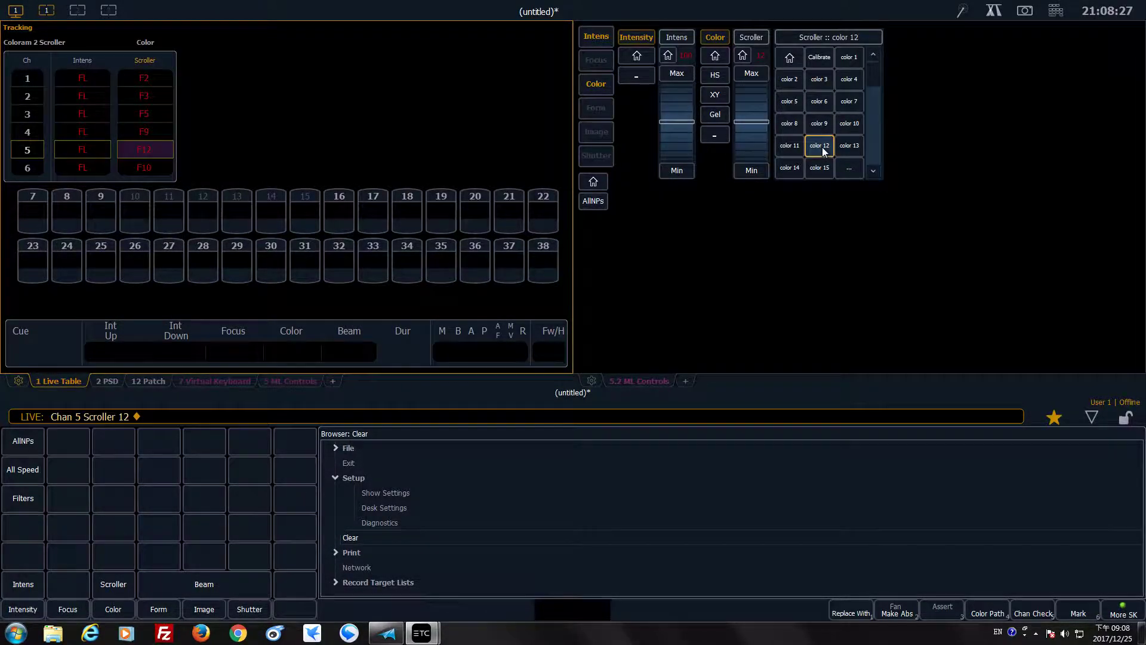
type("6")
key("Return")
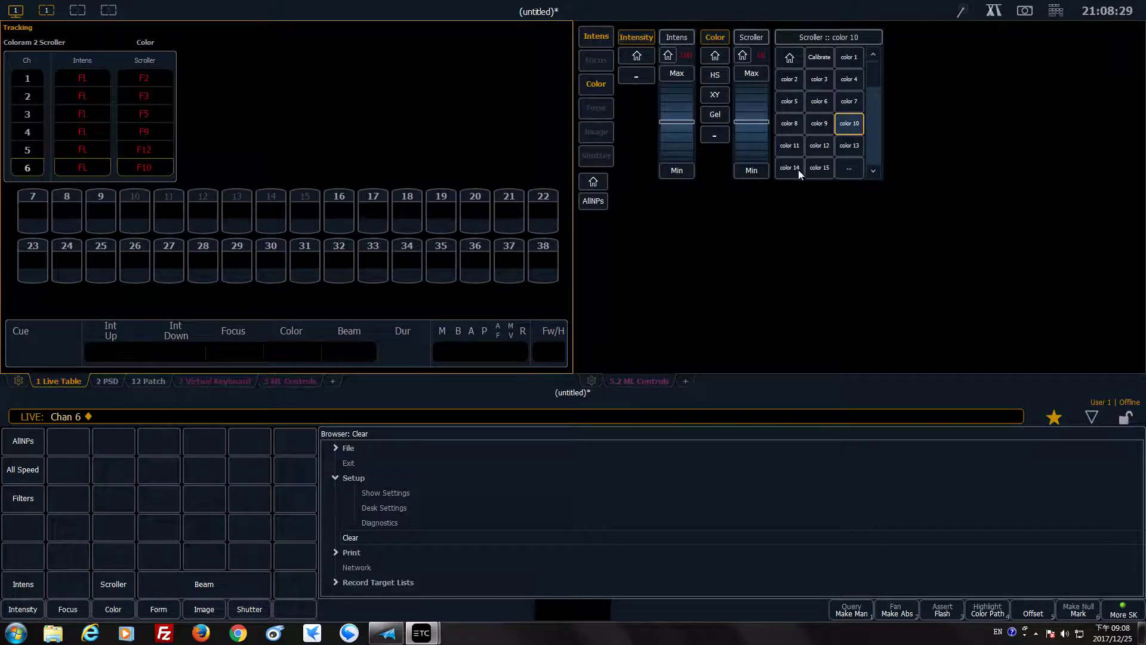
left_click(794, 168)
left_click(160, 131)
left_click_drag(150, 94, 147, 78)
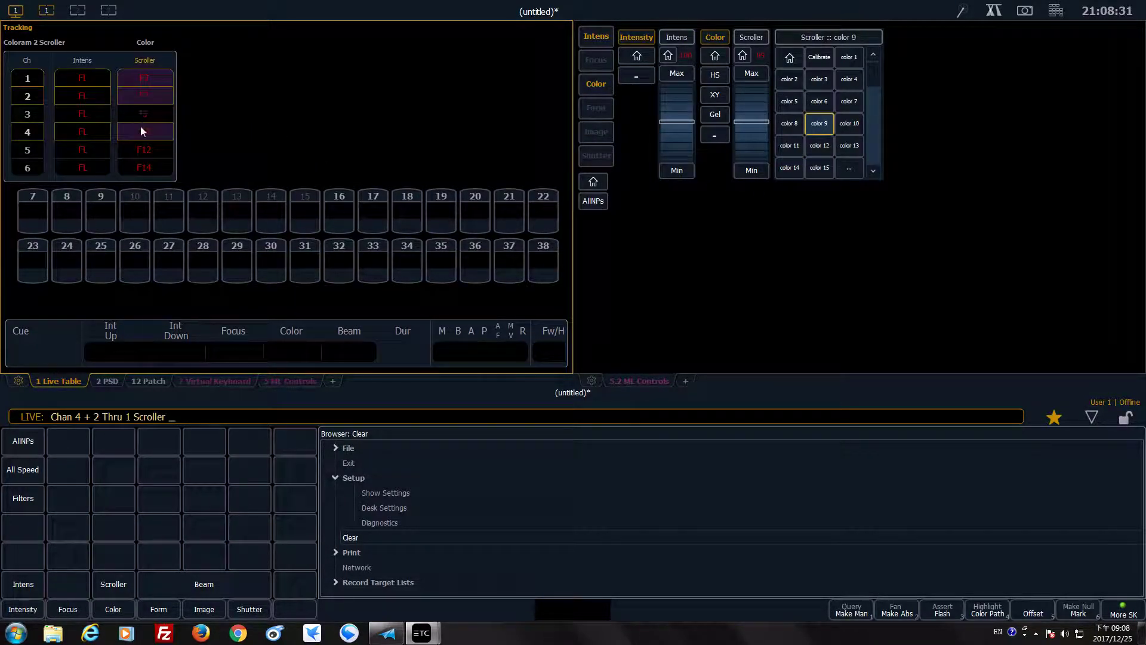
left_click(148, 149, "ctrl")
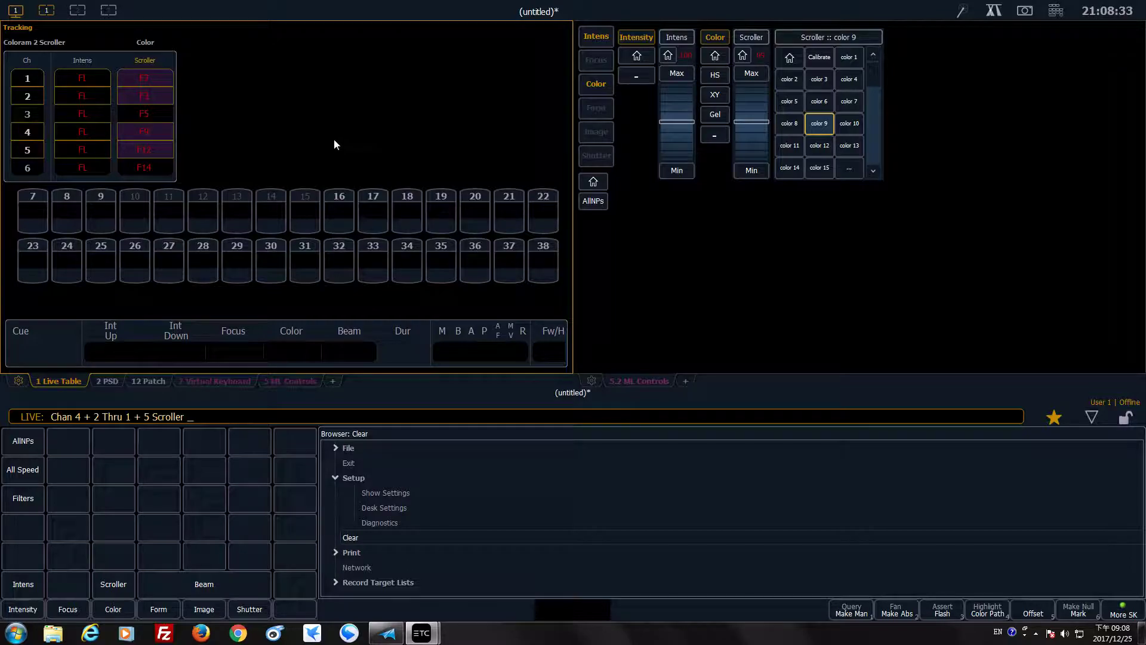
key("BackSpace")
key("BackSpace")
key("BackSpace")
key("BackSpace")
key("BackSpace")
key("BackSpace")
key("BackSpace")
key("BackSpace")
key("BackSpace")
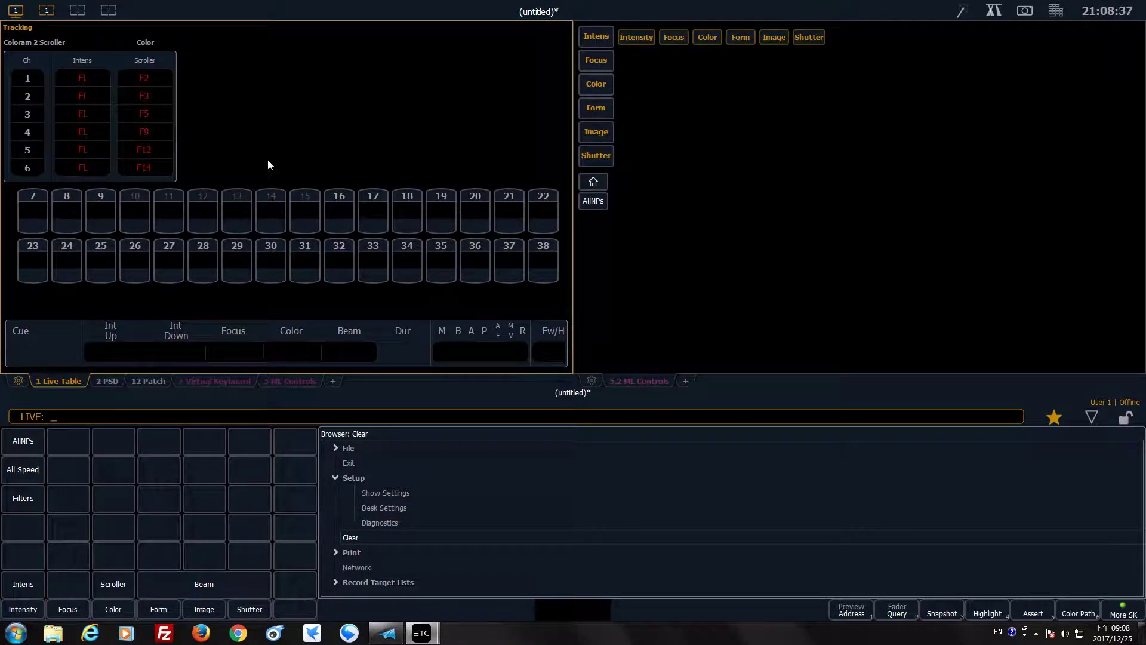
- Select channels 1 thru 6 and run their scrollers through color 1, color 4, color 3 and color 5, ending on Calibrate
key("1")
key("t")
key("6")
key("Return")
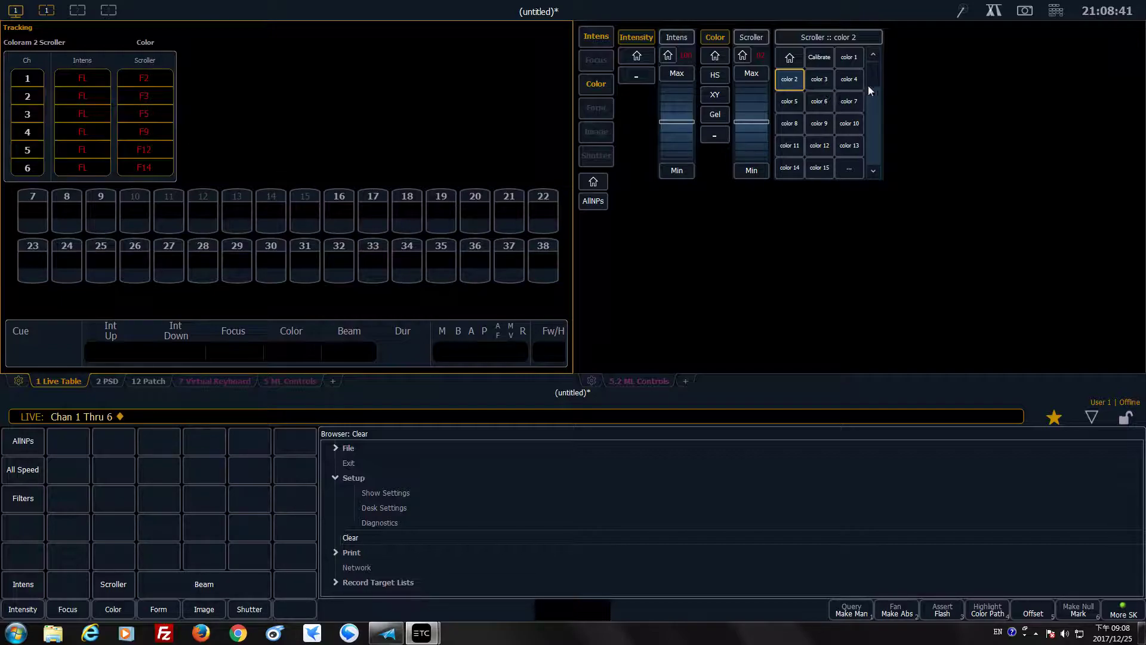
left_click(858, 55)
left_click(845, 81)
left_click(812, 84)
left_click(795, 107)
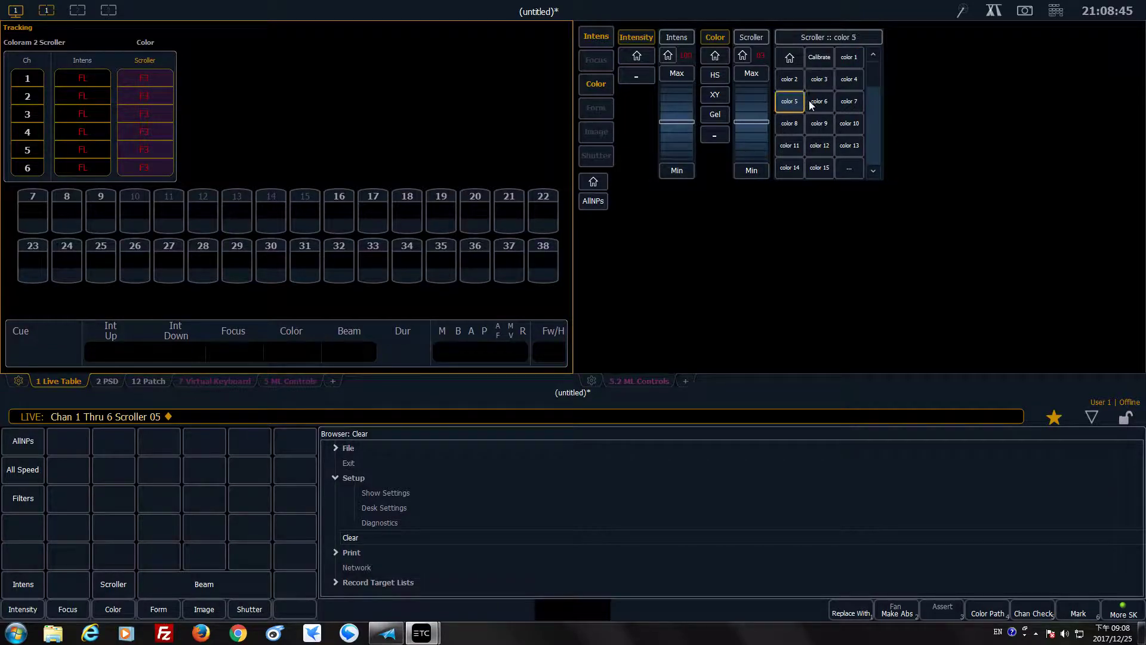
left_click(827, 57)
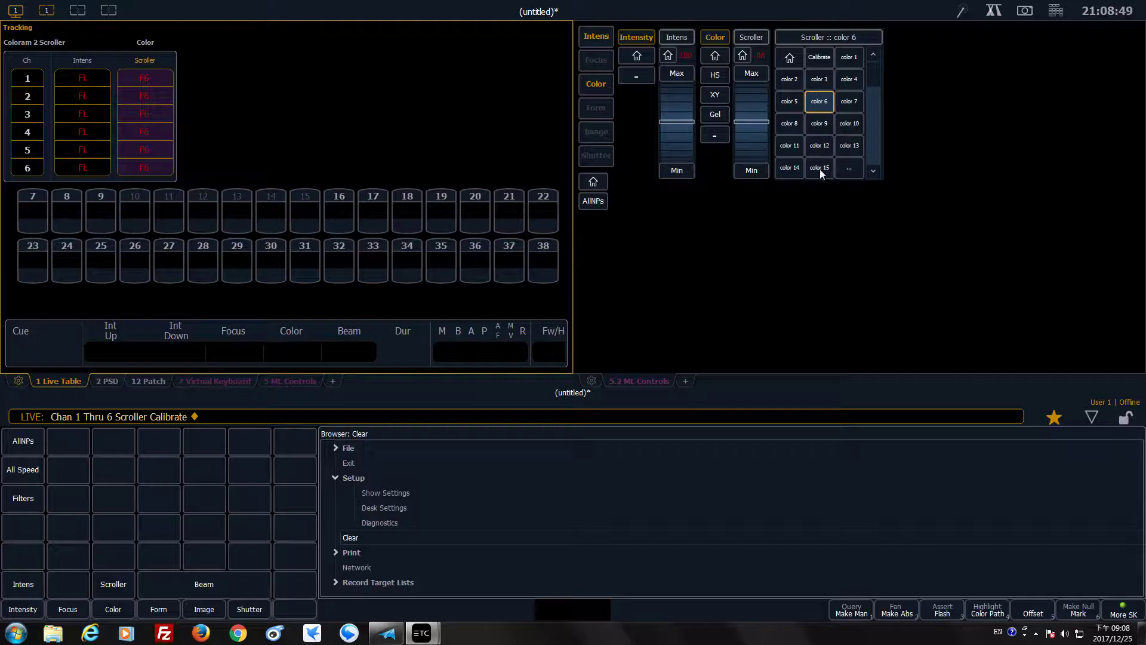
- Switch the scrollers of channels 1 thru 6 to color 11, color 9, color 6 and color 2 in turn, ending on Calibrate
left_click(789, 145)
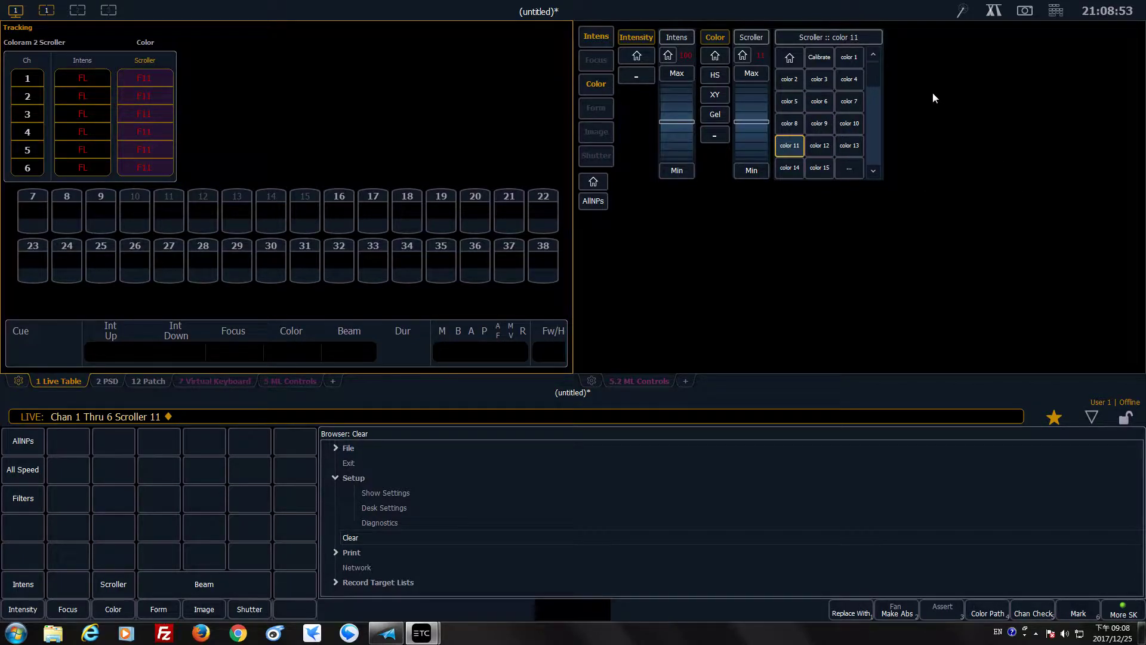
left_click(821, 123)
left_click(816, 103)
left_click(793, 79)
left_click(830, 64)
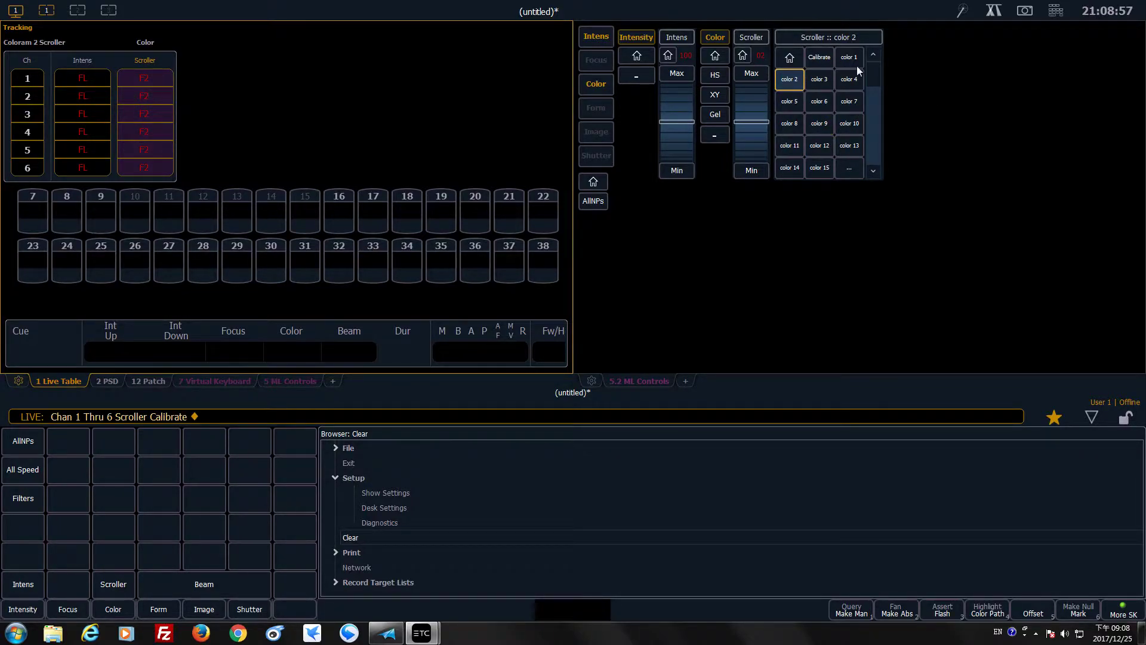
- Switch the scrollers of channels 1 thru 6 to color 4 and color 9, and finally set them to color 24
left_click(848, 78)
left_click(823, 123)
scroll(819, 123, "down", 3)
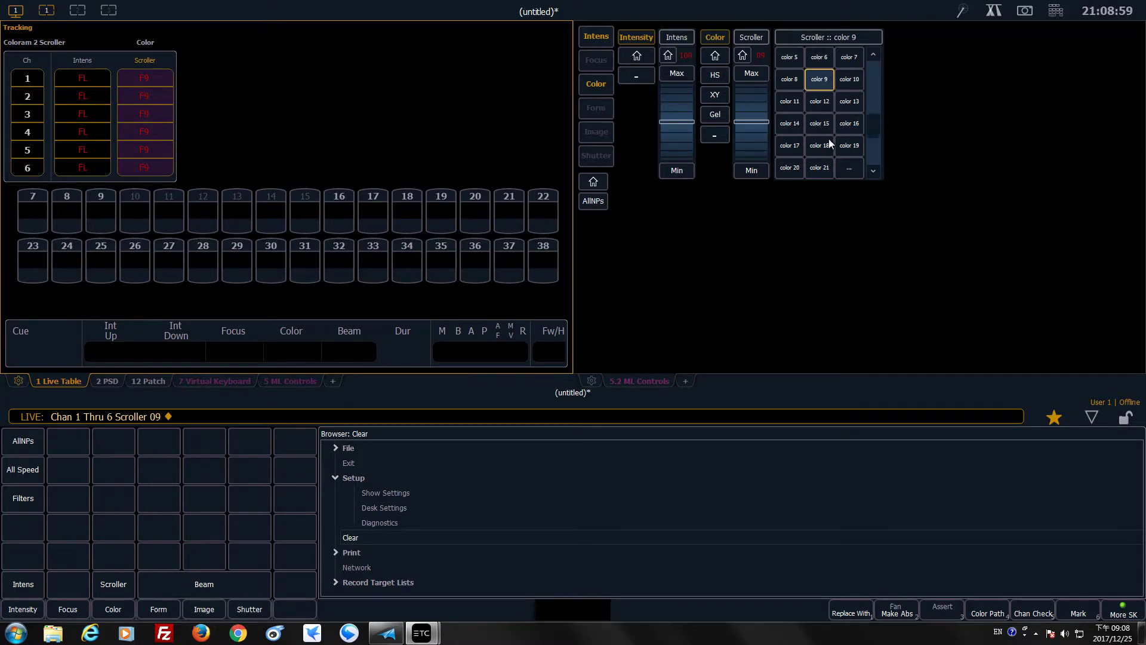
left_click(821, 167)
scroll(793, 109, "up", 3)
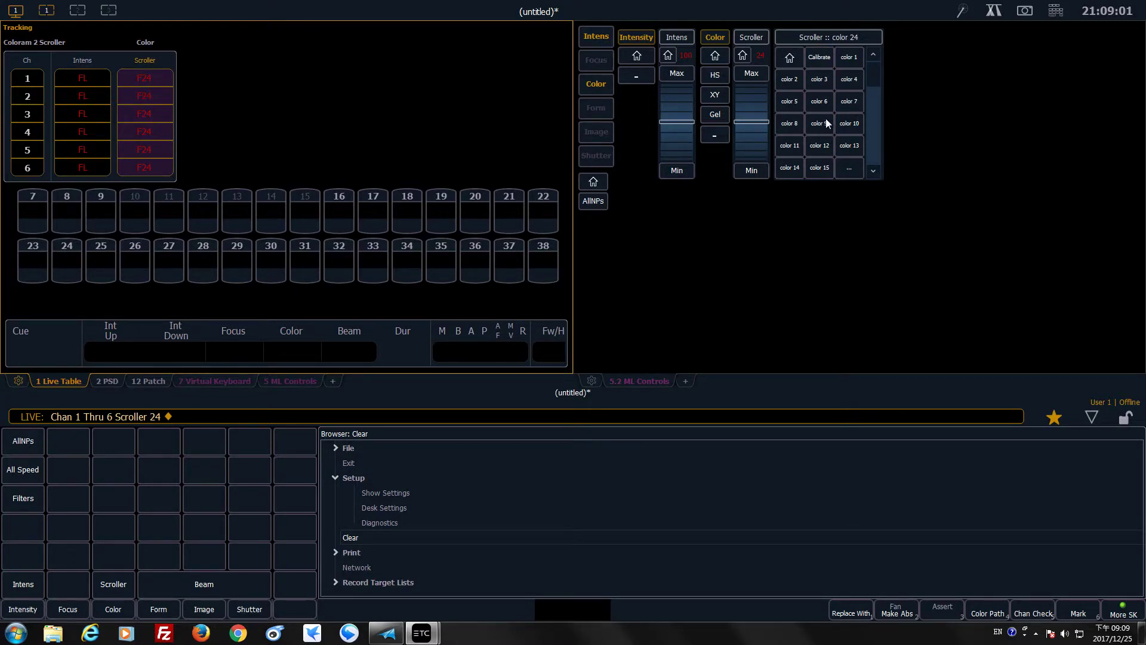